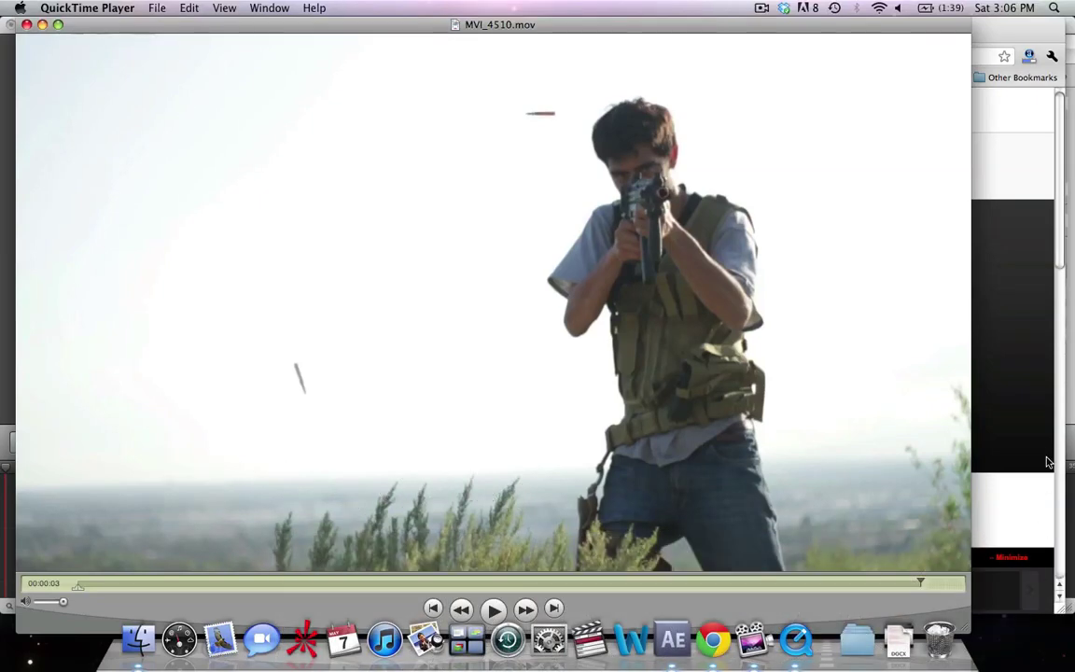
# Switch to Chrome to play the reference music video, and to QuickTime Player to play the MVI_4510.mov clip.
pyautogui.click(1046, 401)
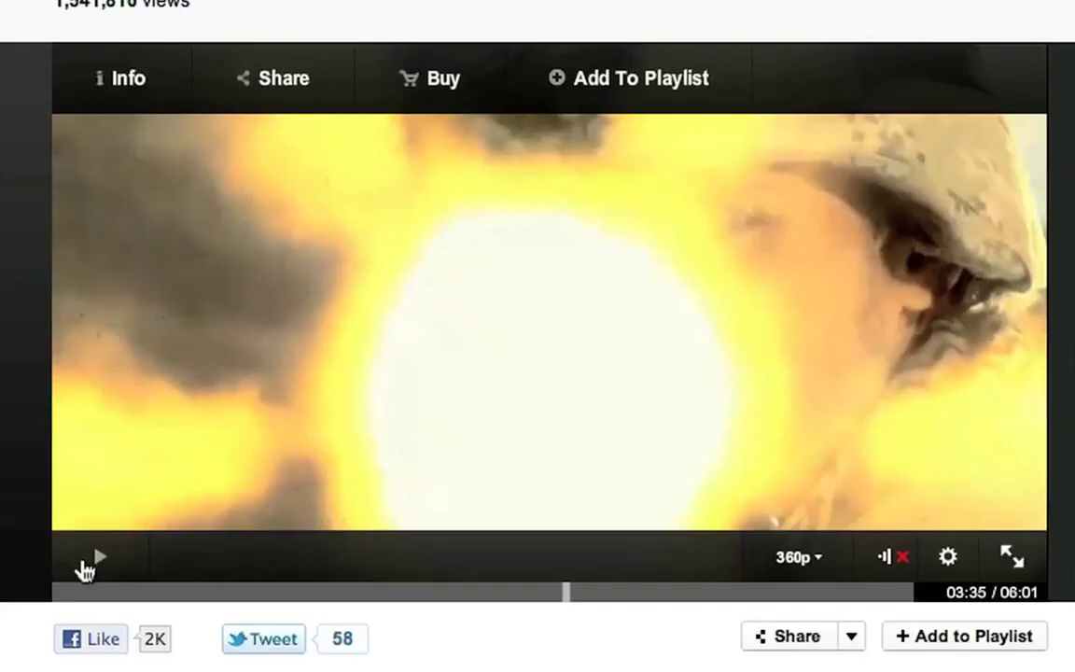
pyautogui.click(83, 569)
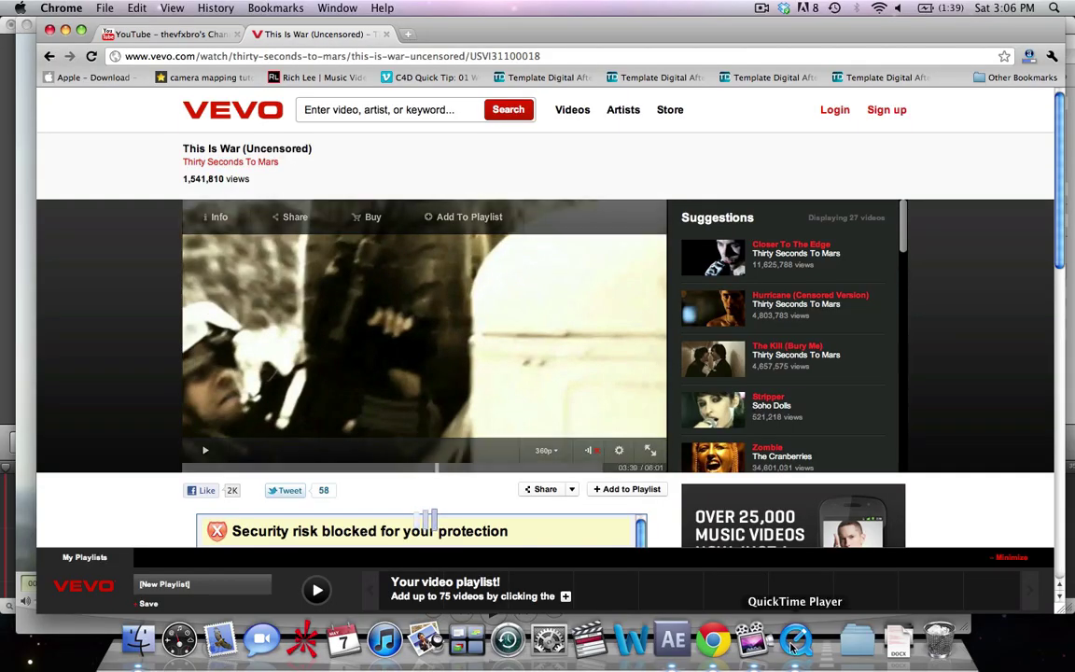
pyautogui.click(676, 642)
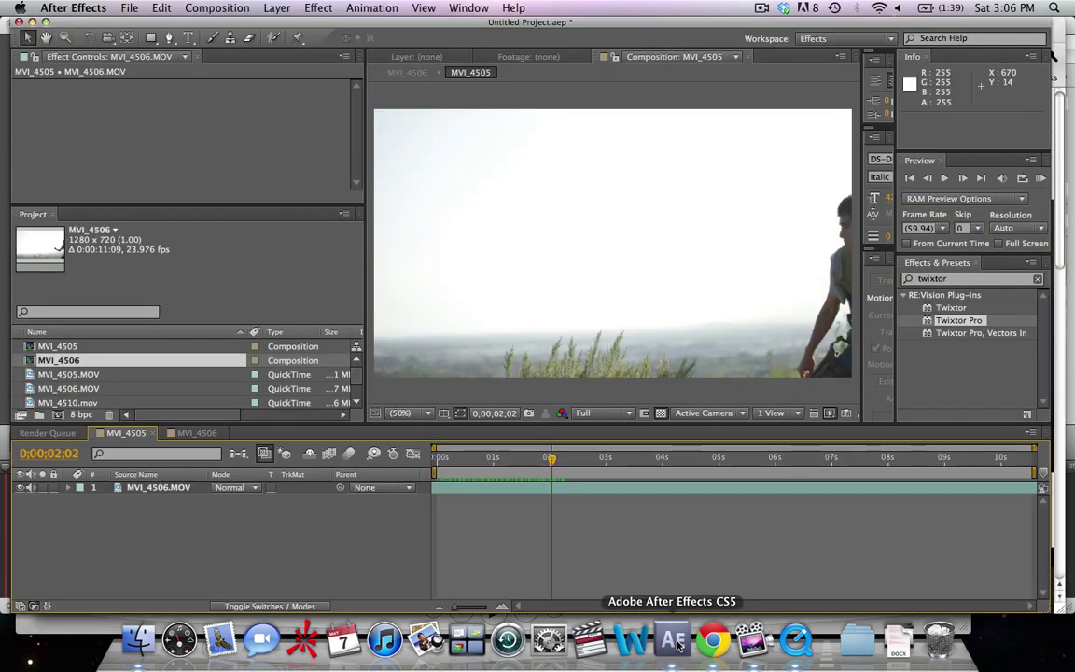
pyautogui.click(799, 642)
pyautogui.click(494, 609)
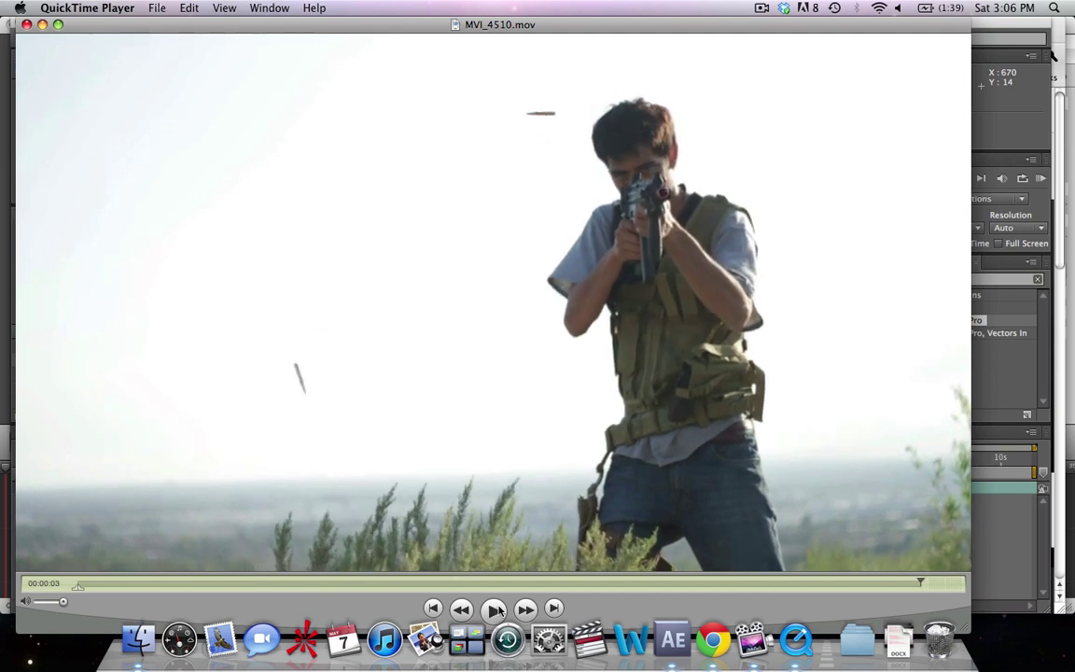
# Switch to After Effects, create a new composition from the MVI_4505.MOV footage and move the playhead to 0;00;02;23.
pyautogui.click(1014, 536)
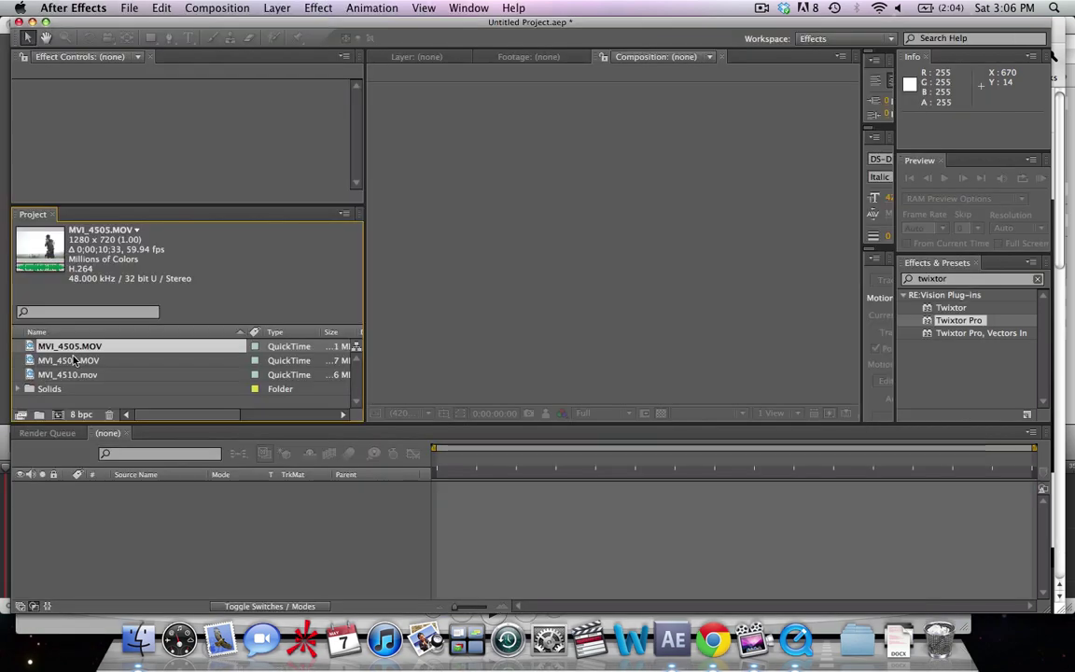
pyautogui.click(74, 361)
pyautogui.click(78, 346)
pyautogui.moveTo(79, 346); pyautogui.dragTo(57, 414)
pyautogui.moveTo(511, 464); pyautogui.dragTo(571, 464)
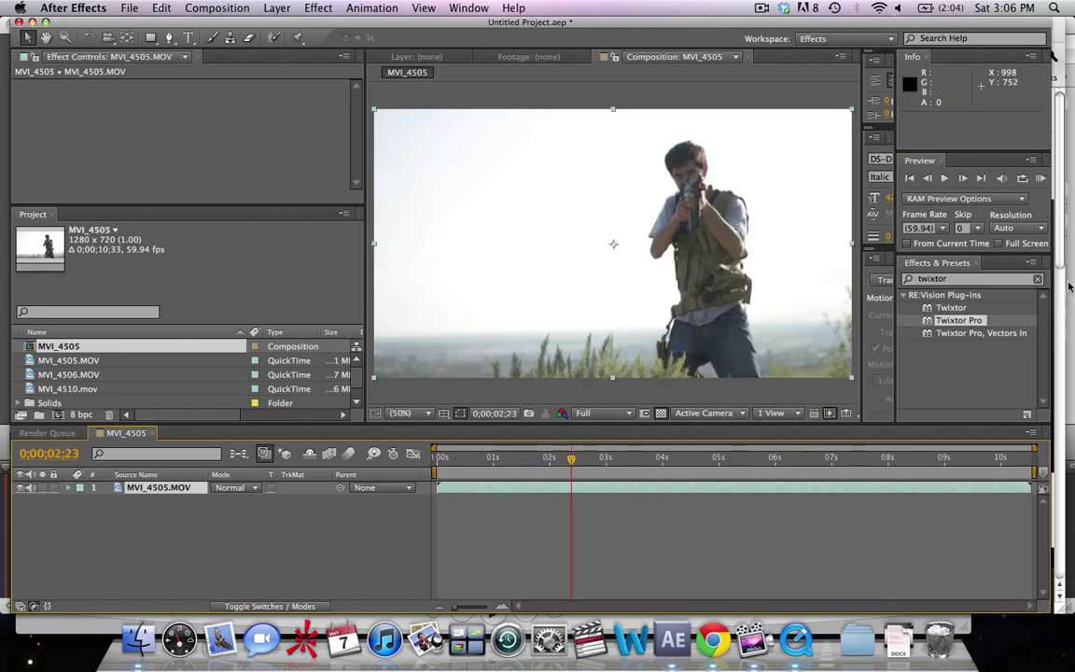
# Play a RAM preview of the MVI_4505 composition and lower the system volume.
pyautogui.click(1041, 178)
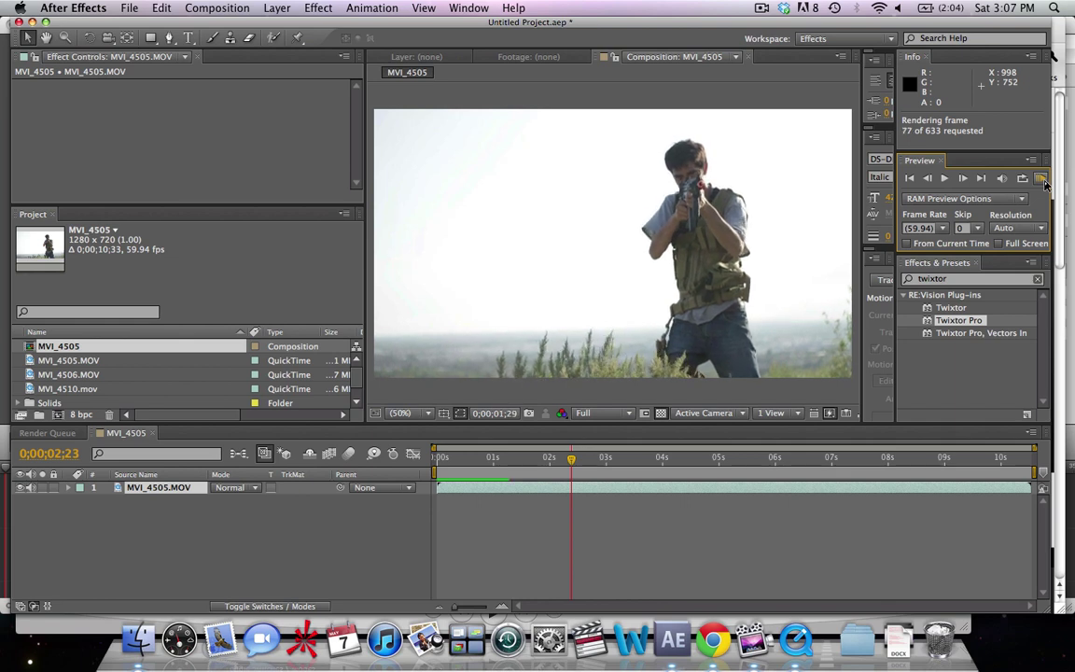
pyautogui.press('XF86AudioLowerVolume')
pyautogui.press('XF86AudioLowerVolume')
pyautogui.press('XF86AudioLowerVolume')
pyautogui.press('XF86AudioLowerVolume')
pyautogui.press('XF86AudioLowerVolume')
pyautogui.press('XF86AudioLowerVolume')
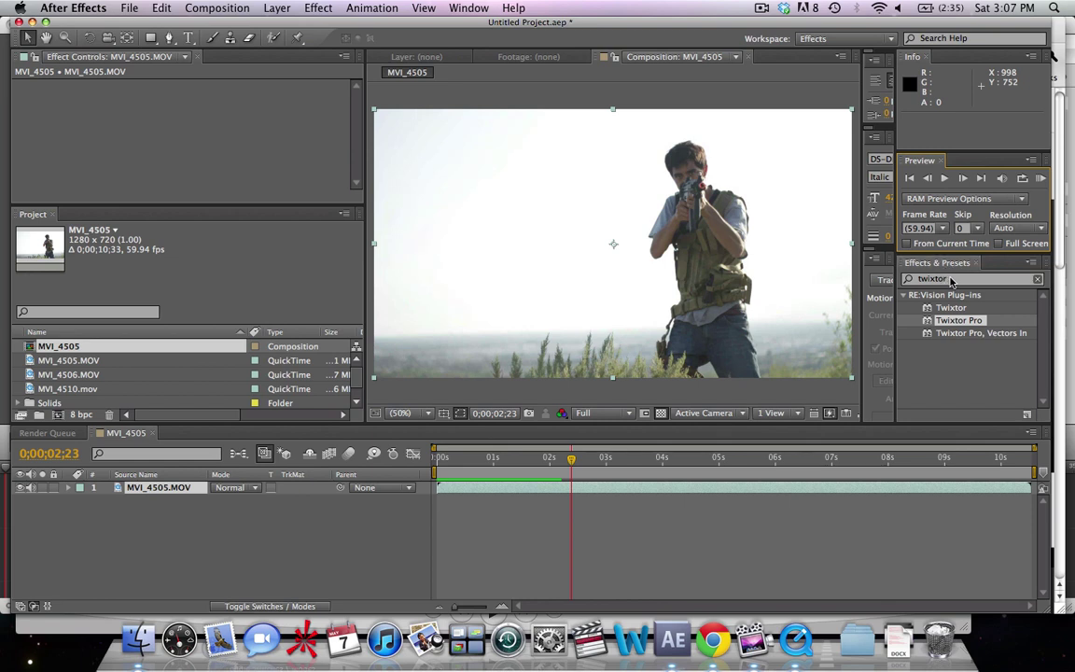
pyautogui.moveTo(926, 323); pyautogui.dragTo(502, 547)
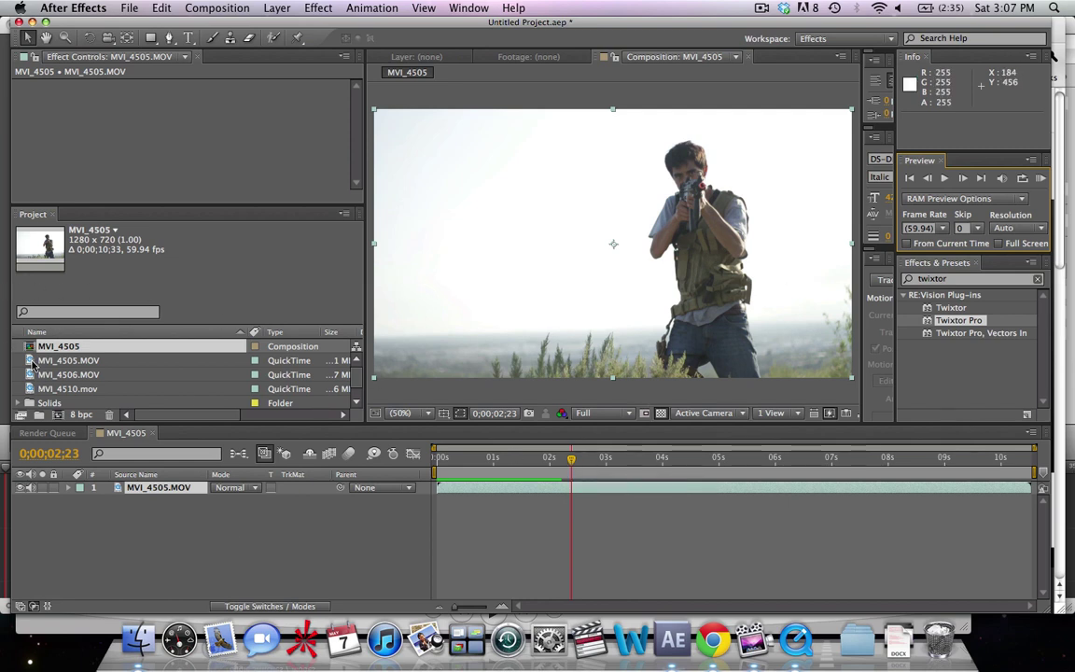
# Create a new composition from the MVI_4506.MOV footage and scrub through its beginning.
pyautogui.click(33, 364)
pyautogui.click(53, 376)
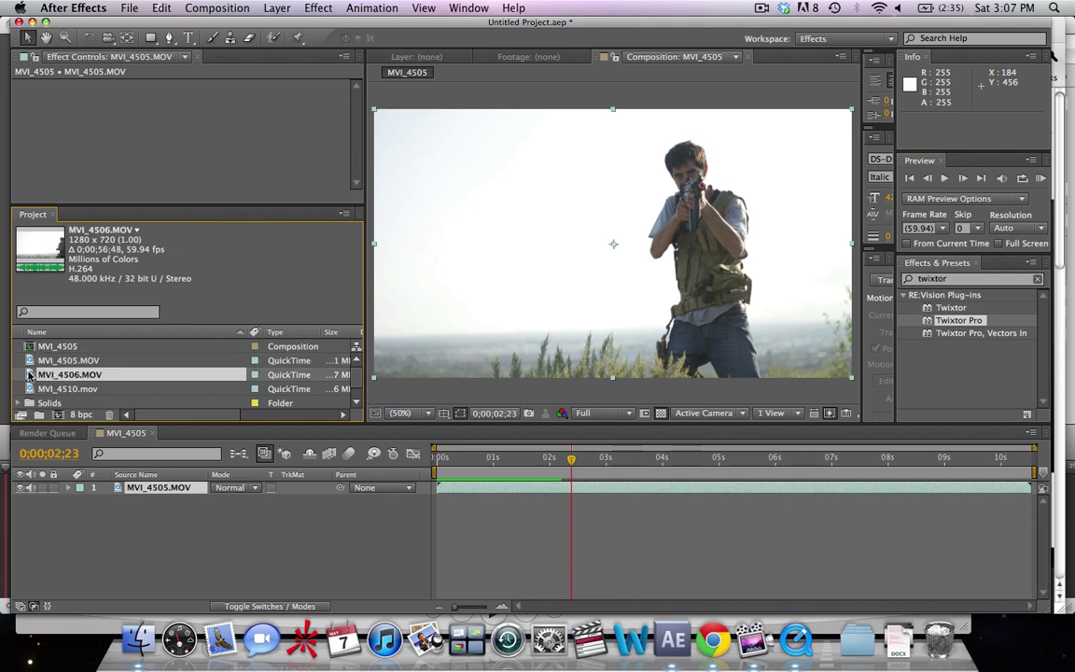
pyautogui.moveTo(31, 374); pyautogui.dragTo(57, 414)
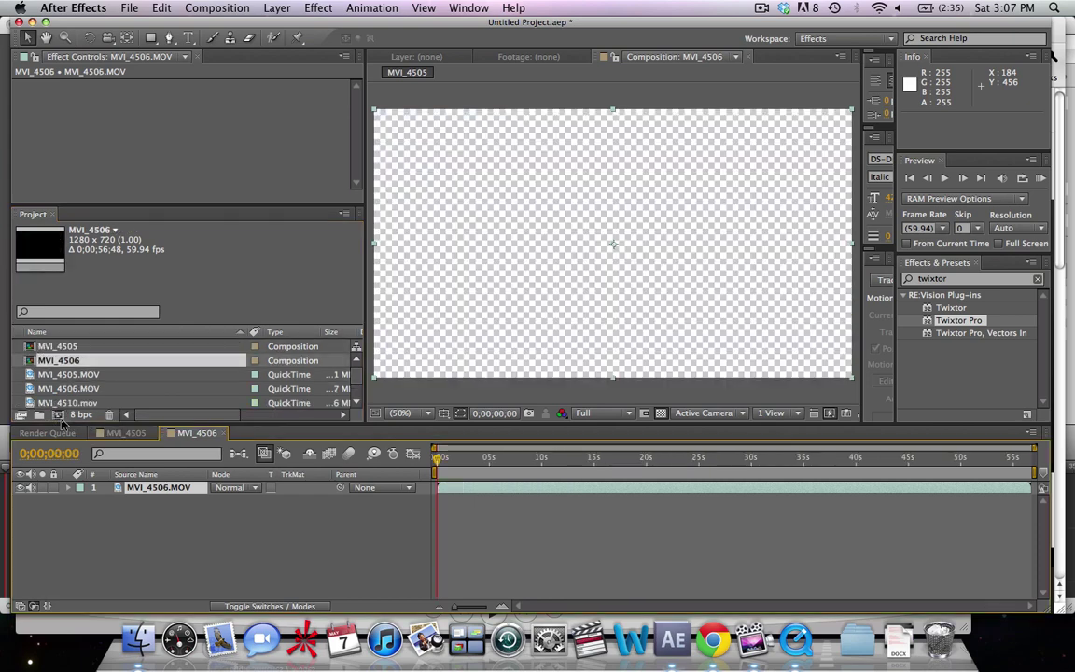
pyautogui.moveTo(438, 459); pyautogui.dragTo(444, 459)
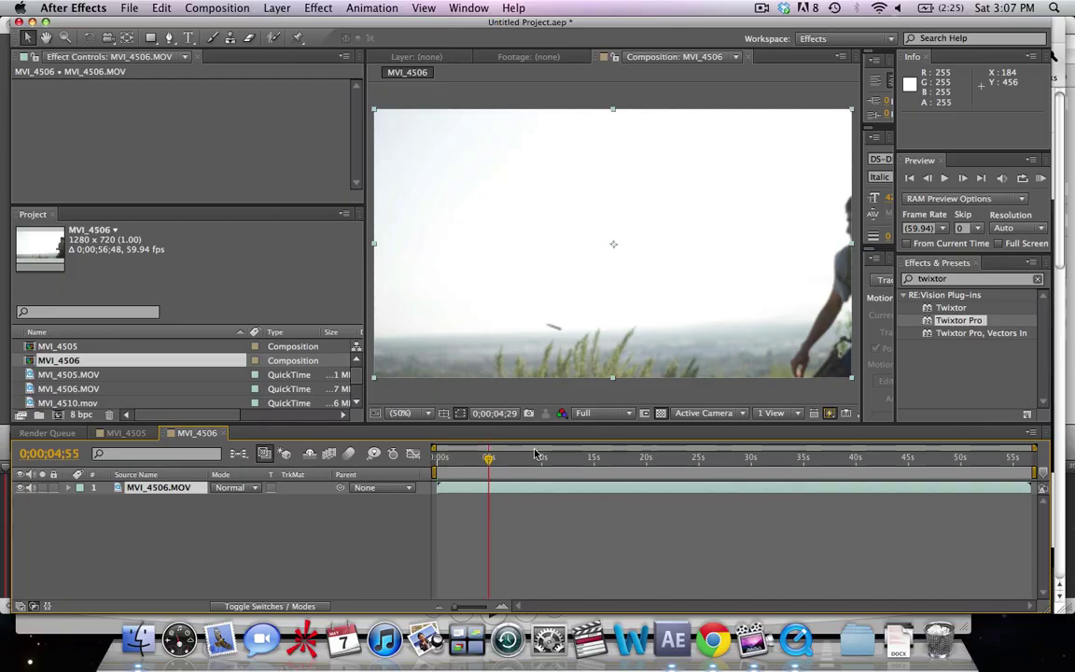
# Trim the MVI_4506.MOV layer to roughly its last 7 seconds and move it to the composition's start.
pyautogui.moveTo(534, 454); pyautogui.dragTo(962, 456)
pyautogui.moveTo(444, 489)
pyautogui.mouseDown()
pyautogui.moveTo(950, 489)
pyautogui.moveTo(451, 474)
pyautogui.moveTo(460, 475)
pyautogui.mouseUp()
pyautogui.click(438, 459)
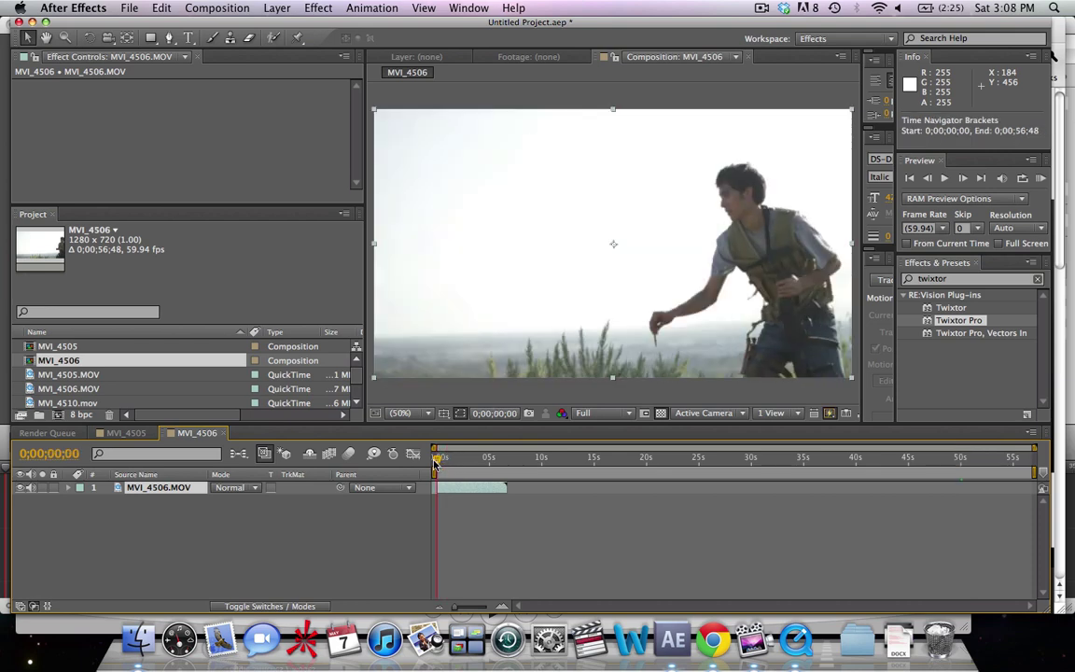
# Scrub to 0;00;00;34 and shorten the work area to about the first 3 seconds.
pyautogui.moveTo(441, 460); pyautogui.dragTo(442, 463)
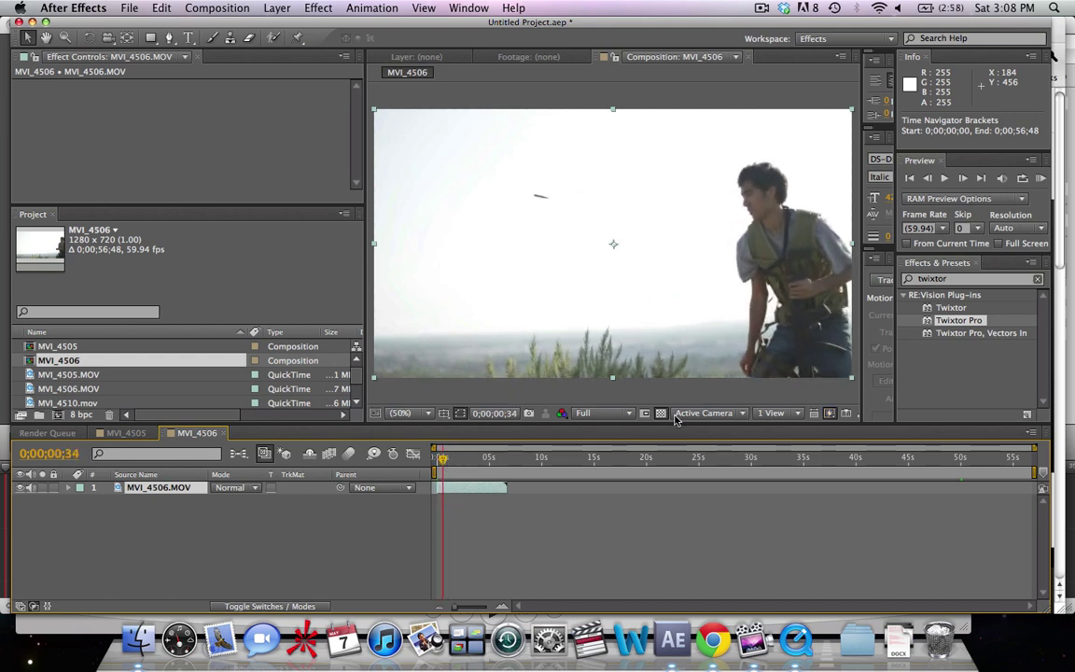
pyautogui.moveTo(1034, 473); pyautogui.dragTo(469, 473)
pyautogui.click(323, 555)
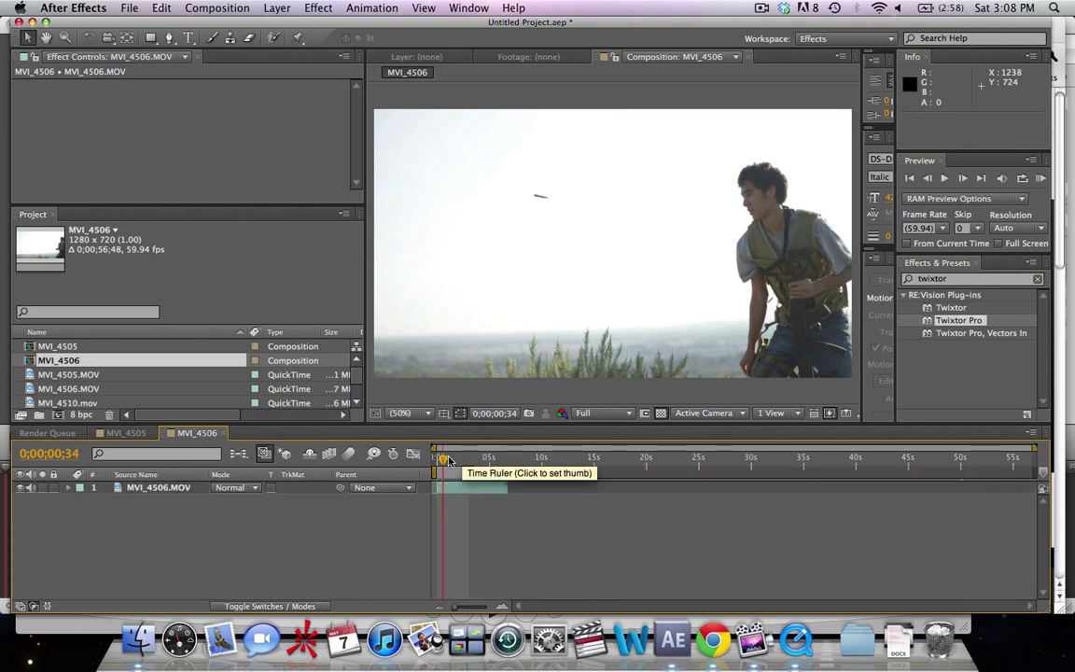
# Time-stretch the MVI_4506.MOV layer from the composition's start with a stretch factor of 250.
pyautogui.click(438, 457)
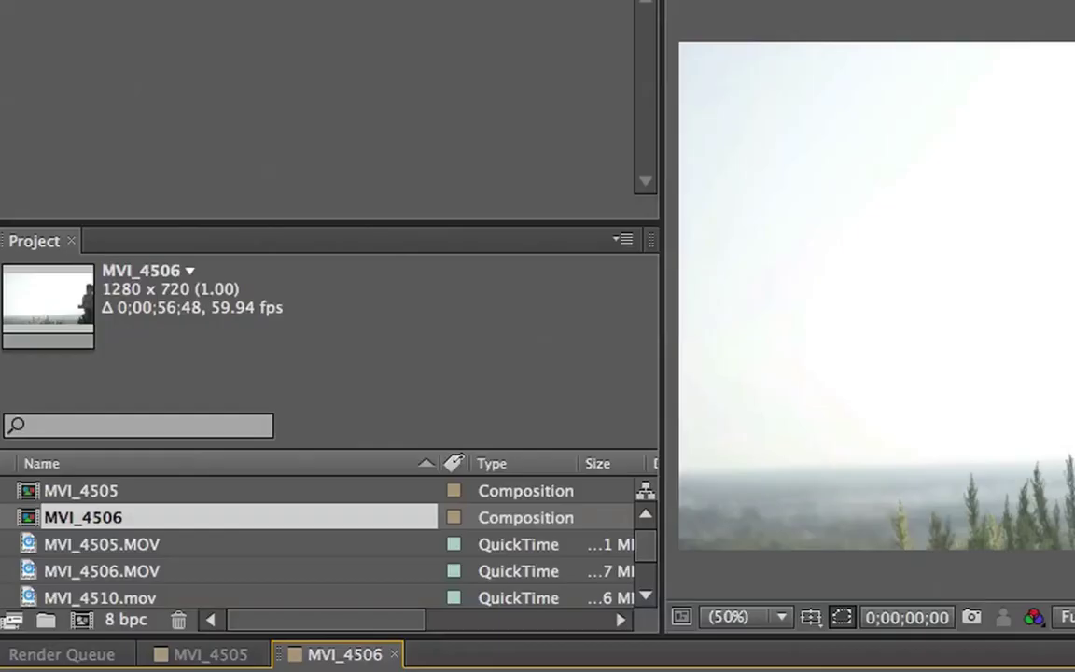
pyautogui.rightClick(159, 487)
pyautogui.moveTo(250, 255)
pyautogui.moveTo(338, 243)
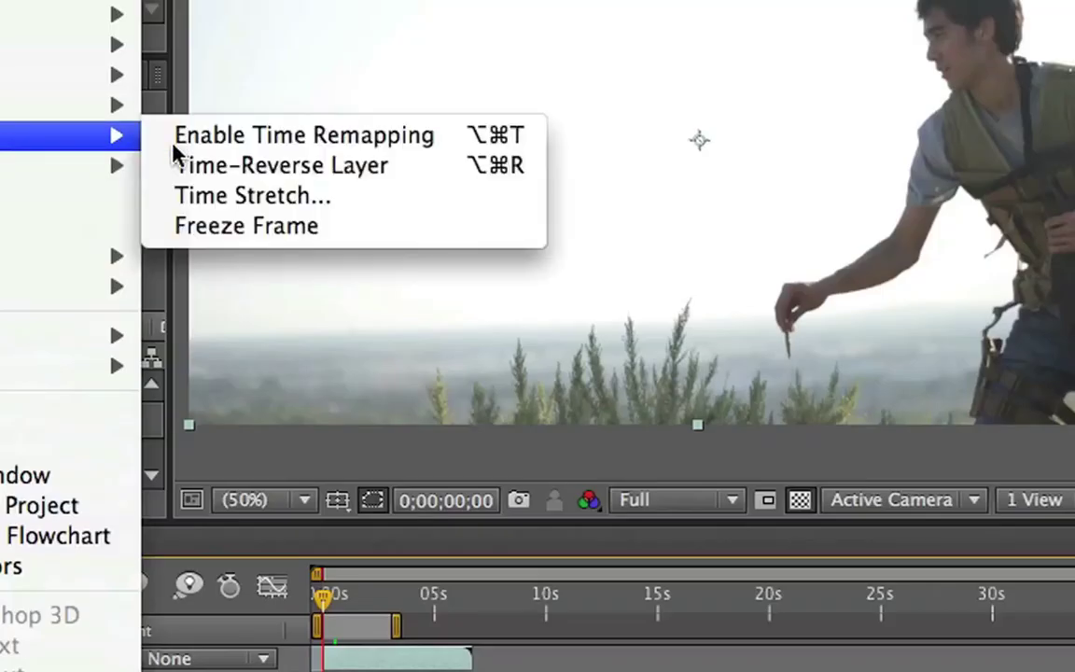
pyautogui.click(379, 270)
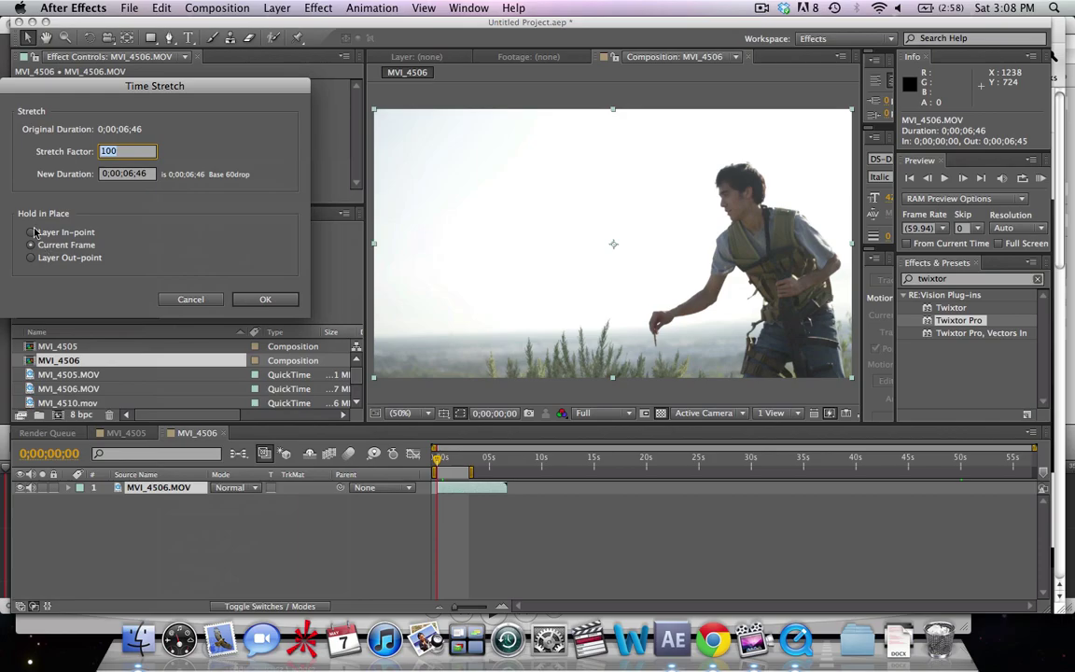
pyautogui.write('250')
pyautogui.press('Return')
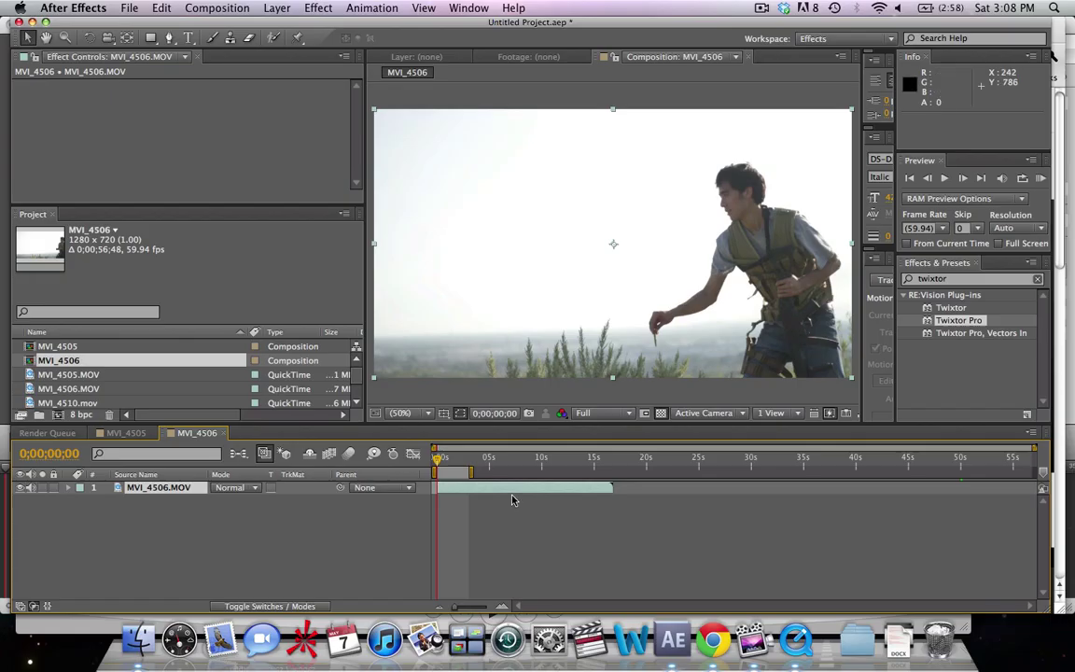
# Extend the work area end to 0;00;09;06 and scrub the slowed footage to check the motion.
pyautogui.moveTo(473, 474); pyautogui.dragTo(533, 474)
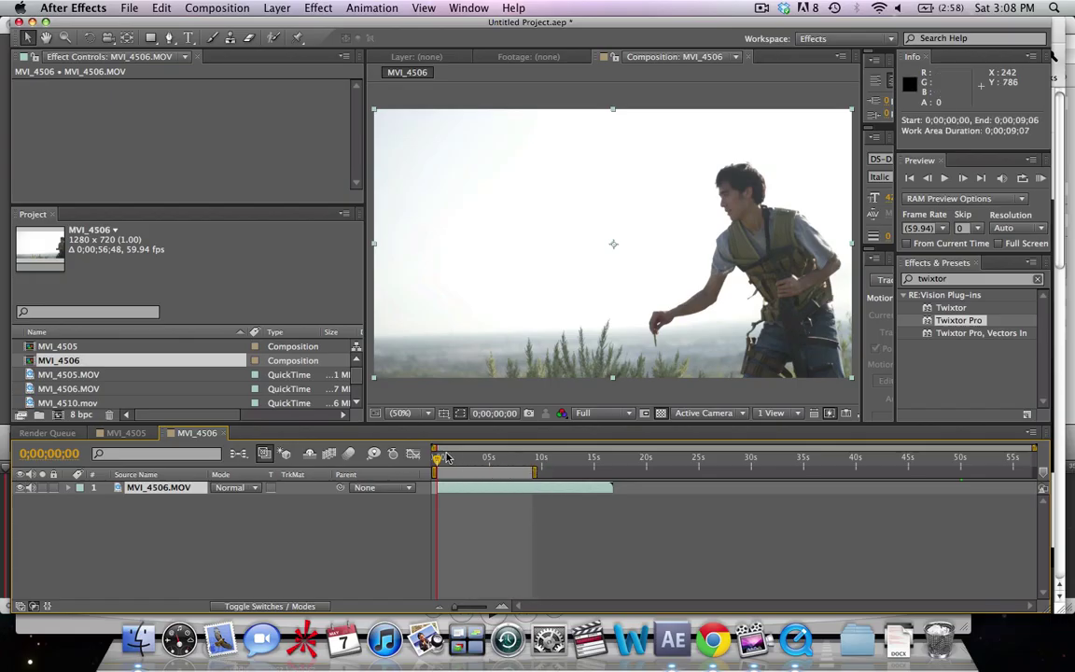
pyautogui.press('KP_0')
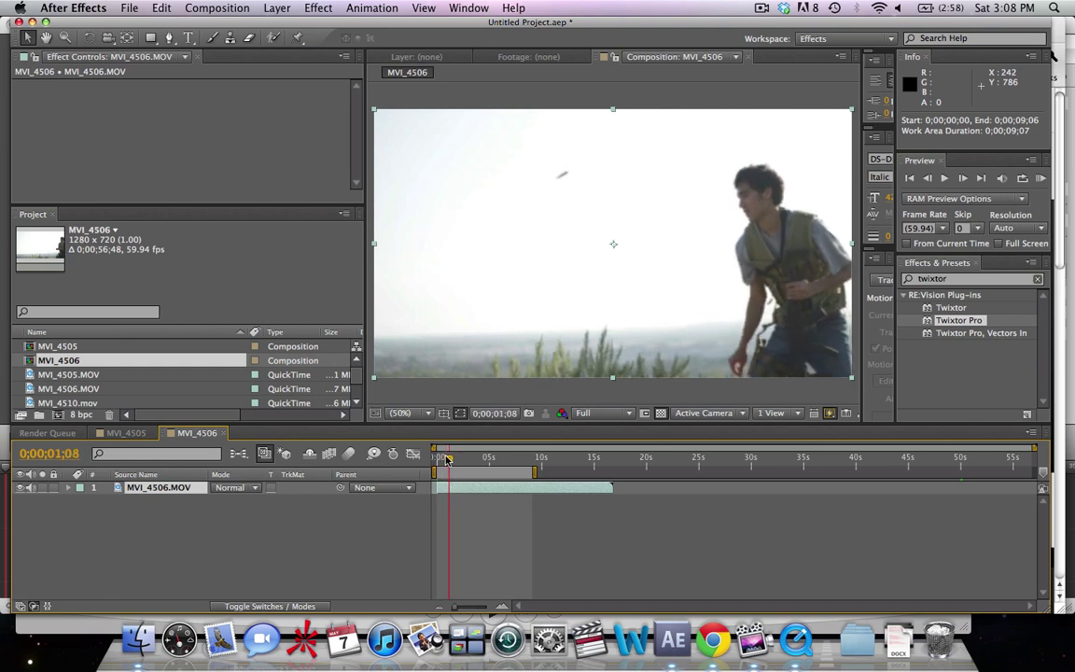
pyautogui.moveTo(436, 457); pyautogui.dragTo(446, 457)
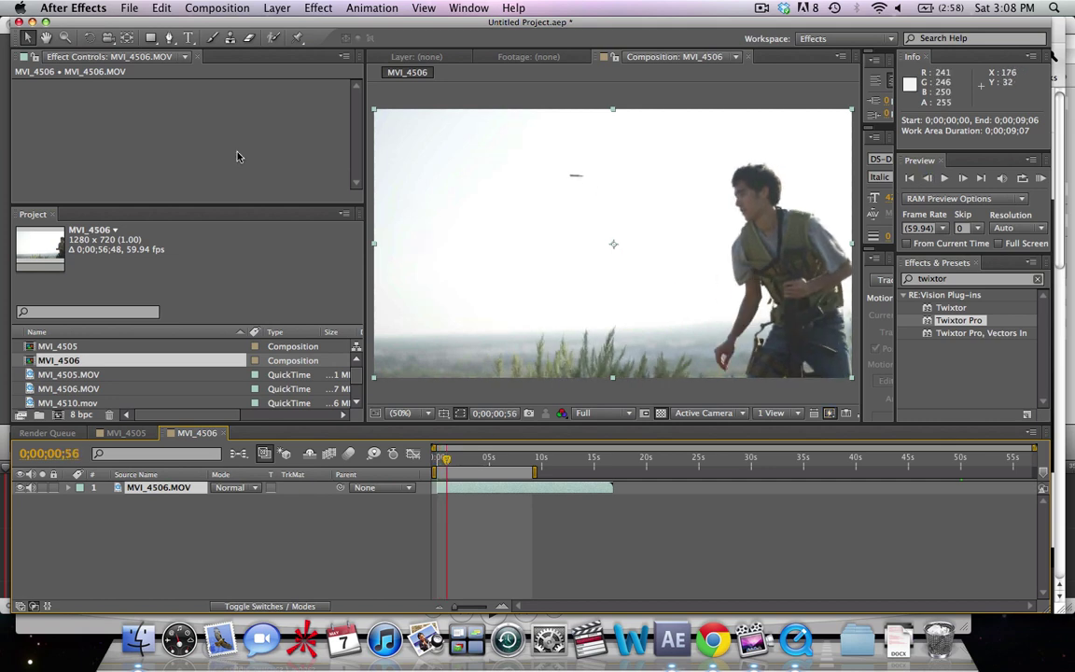
# Nest the MVI_4506 composition in a new composition and set the new composition's frame rate to 23.976 fps.
pyautogui.moveTo(61, 360); pyautogui.dragTo(57, 414)
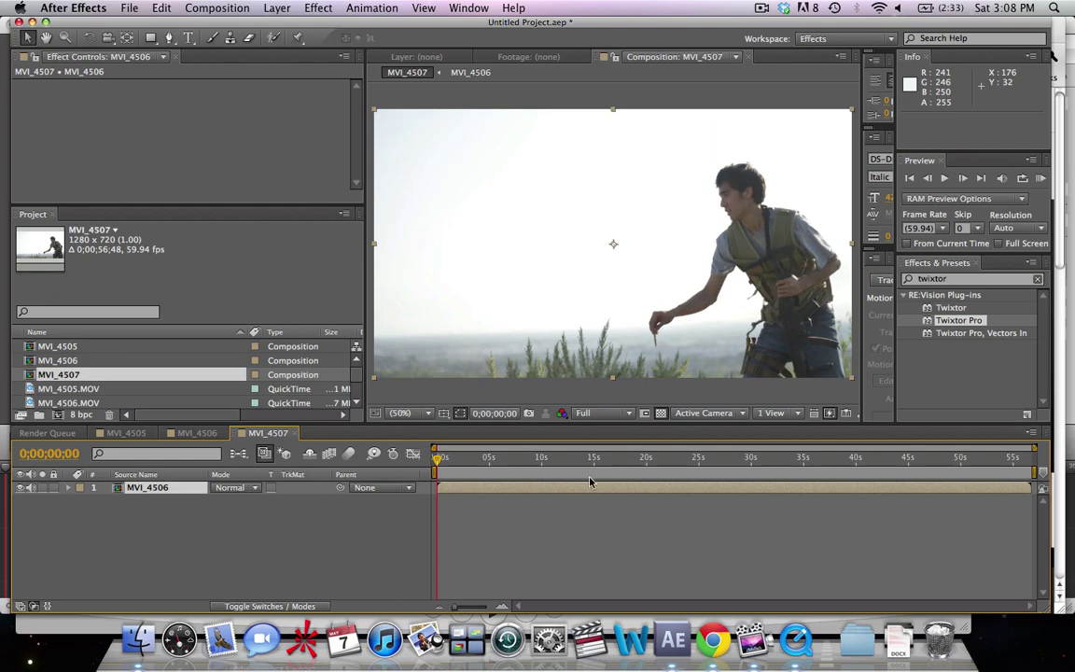
pyautogui.click(216, 7)
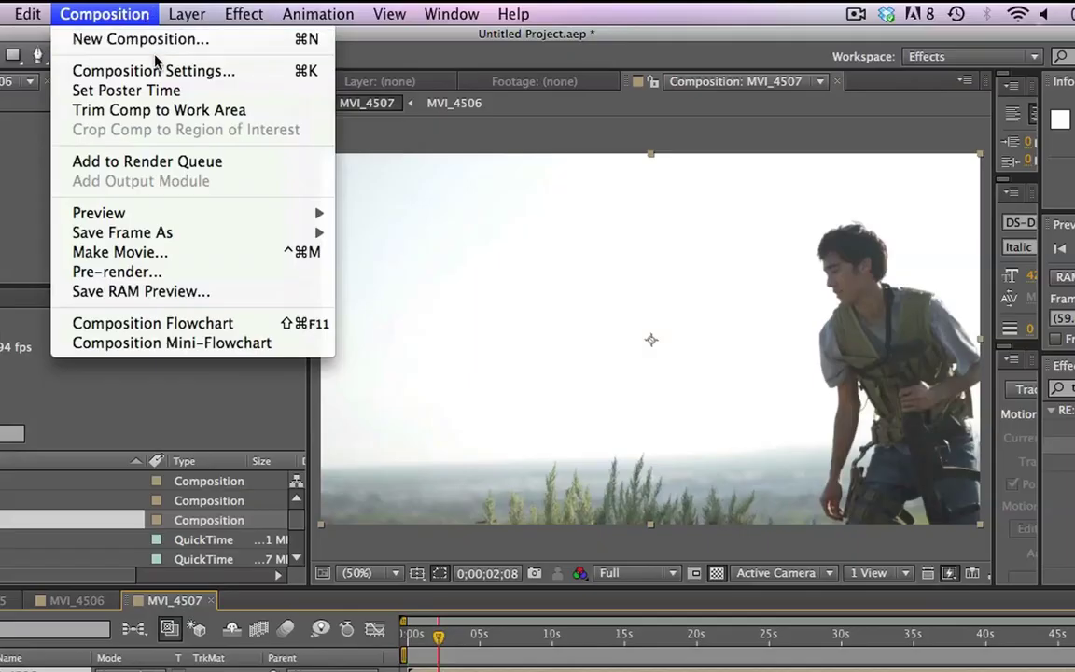
pyautogui.click(154, 71)
pyautogui.write('23.976')
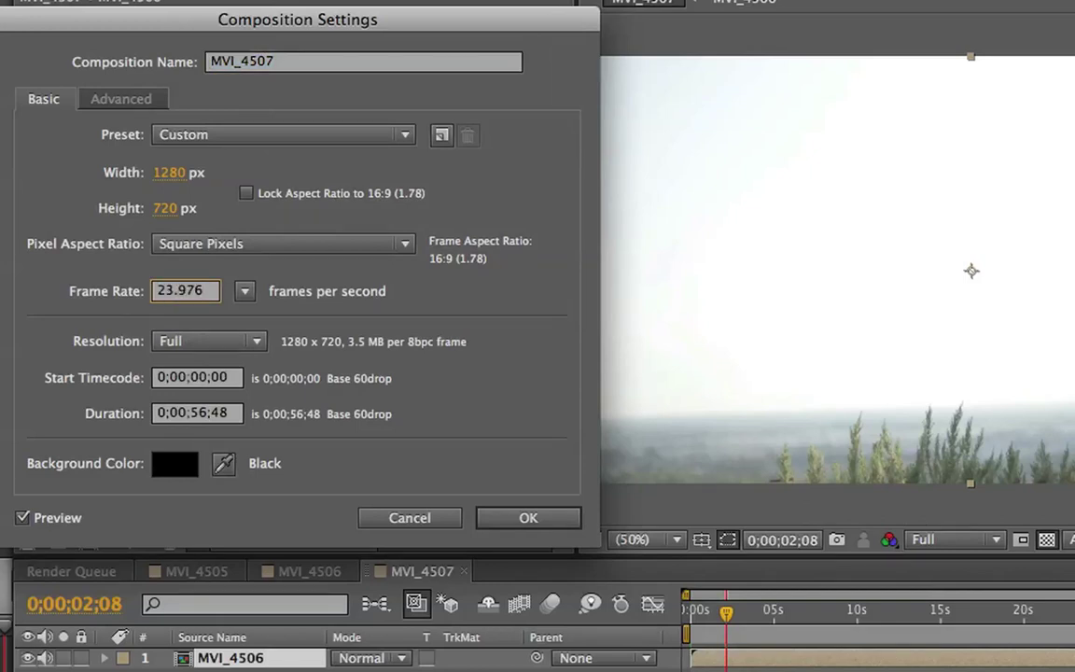
pyautogui.press('Return')
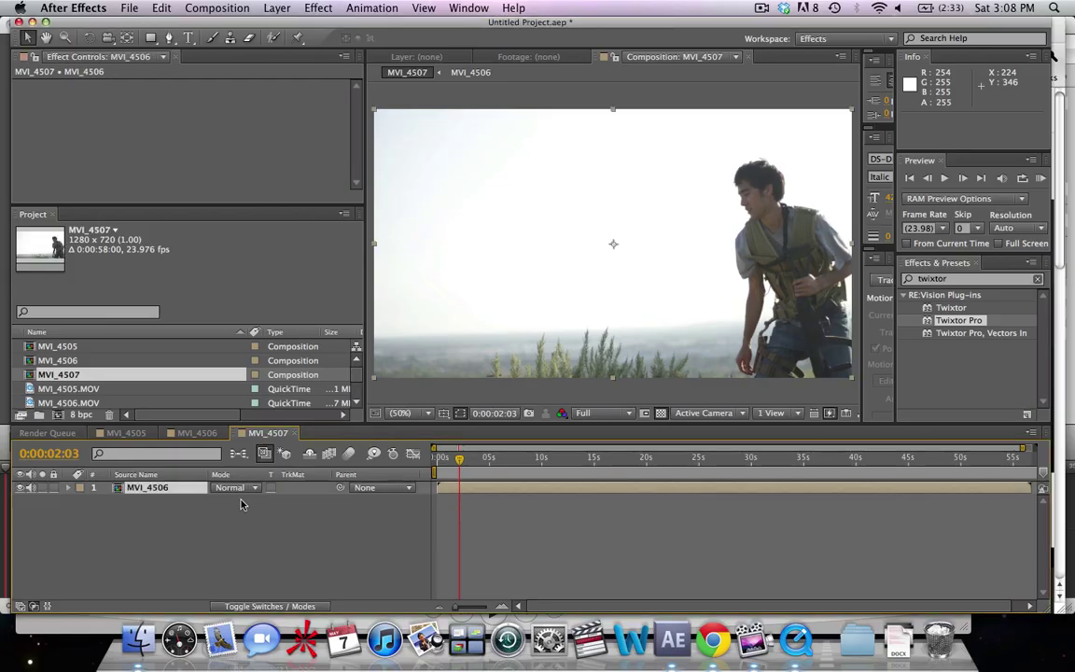
# Scrub to 0:00:00:12 and play a RAM preview of the nested 23.976 fps composition.
pyautogui.moveTo(441, 466)
pyautogui.mouseDown()
pyautogui.moveTo(434, 459)
pyautogui.moveTo(456, 459)
pyautogui.moveTo(441, 459)
pyautogui.mouseUp()
pyautogui.click(289, 527)
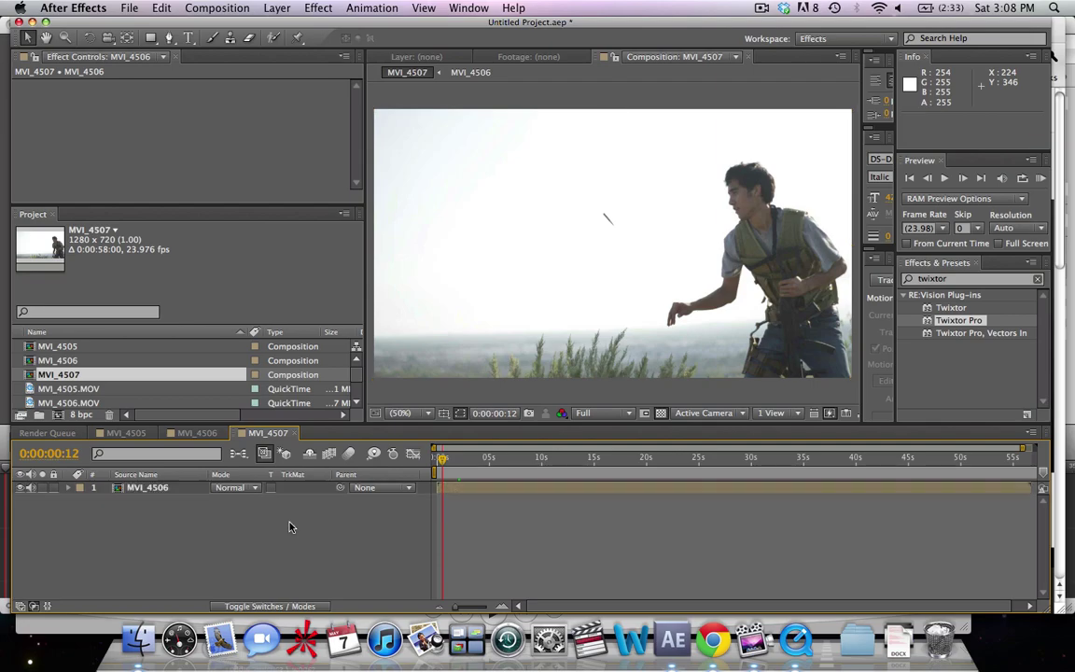
pyautogui.click(1040, 179)
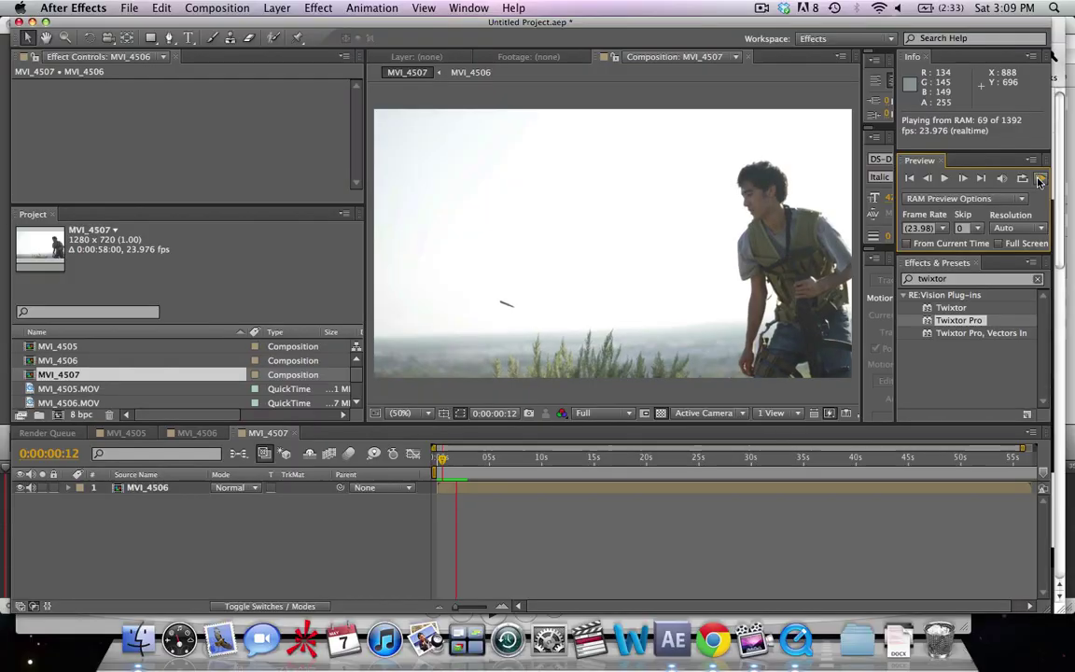
pyautogui.click(159, 529)
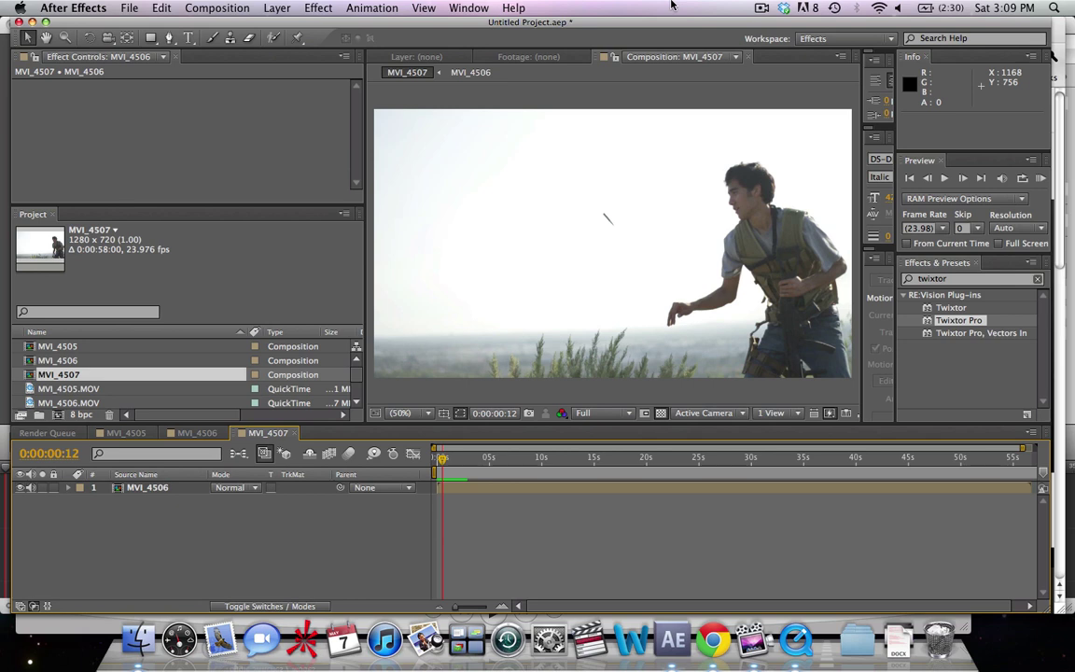
# Add a magenta solid above the MVI_4506 layer, search the effects for twixtor and apply Twixtor Pro to the solid.
pyautogui.press('super+y')
pyautogui.press('Return')
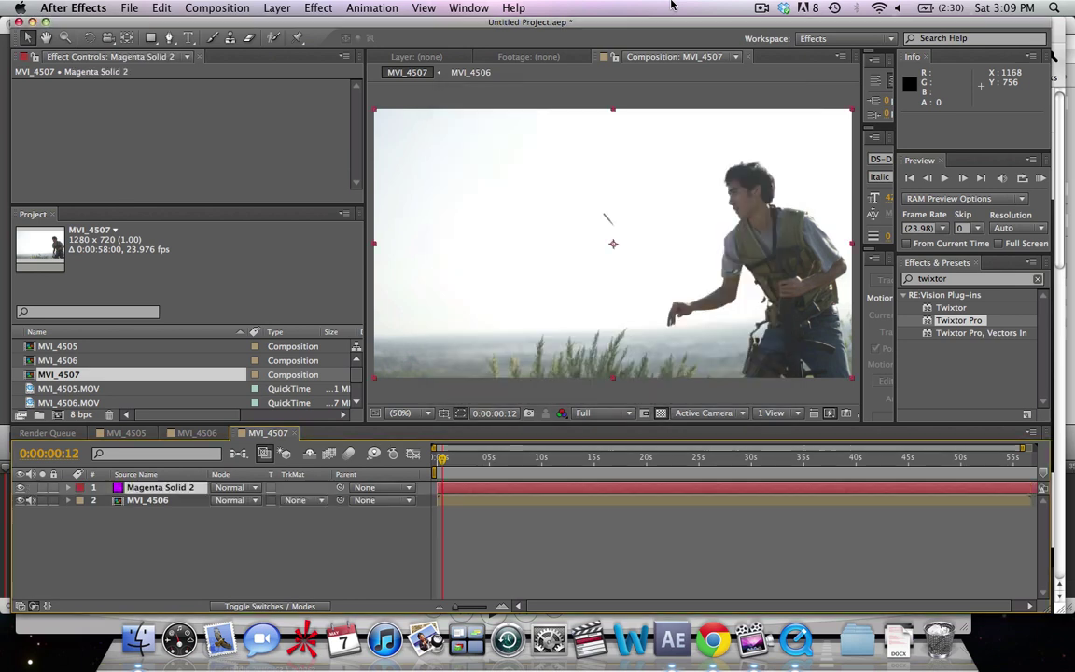
pyautogui.doubleClick(933, 279)
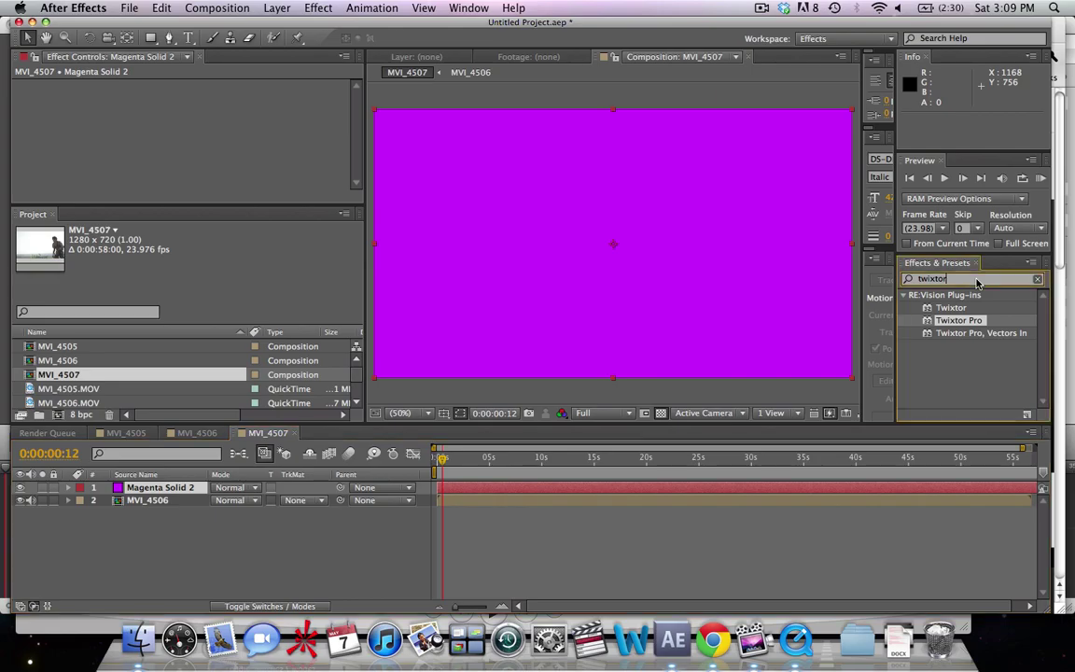
pyautogui.press('BackSpace')
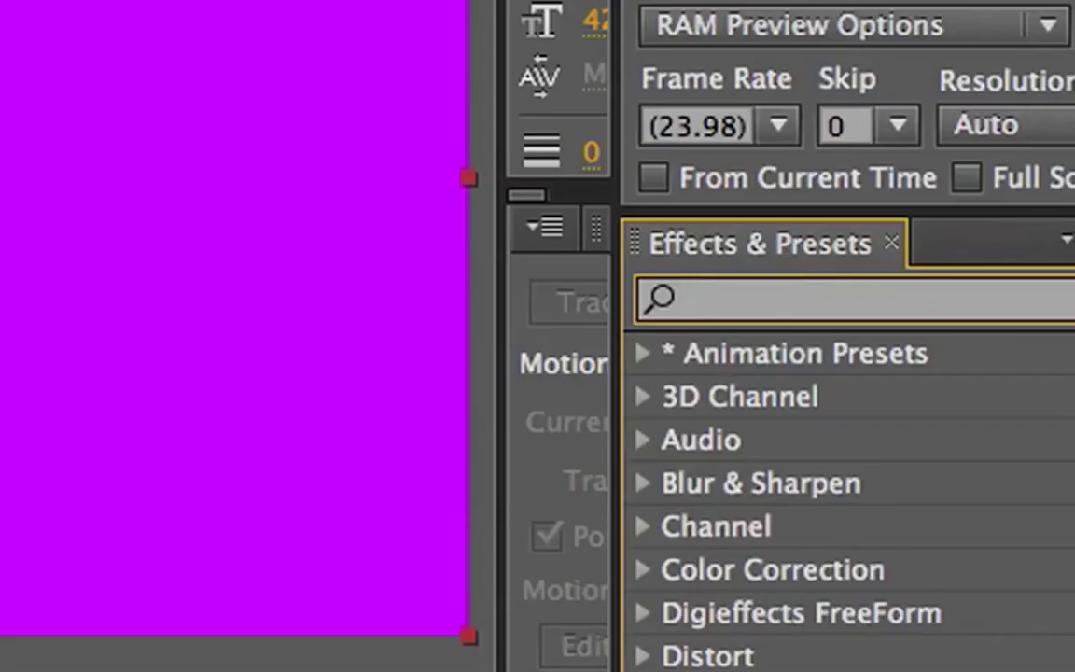
pyautogui.write('twi')
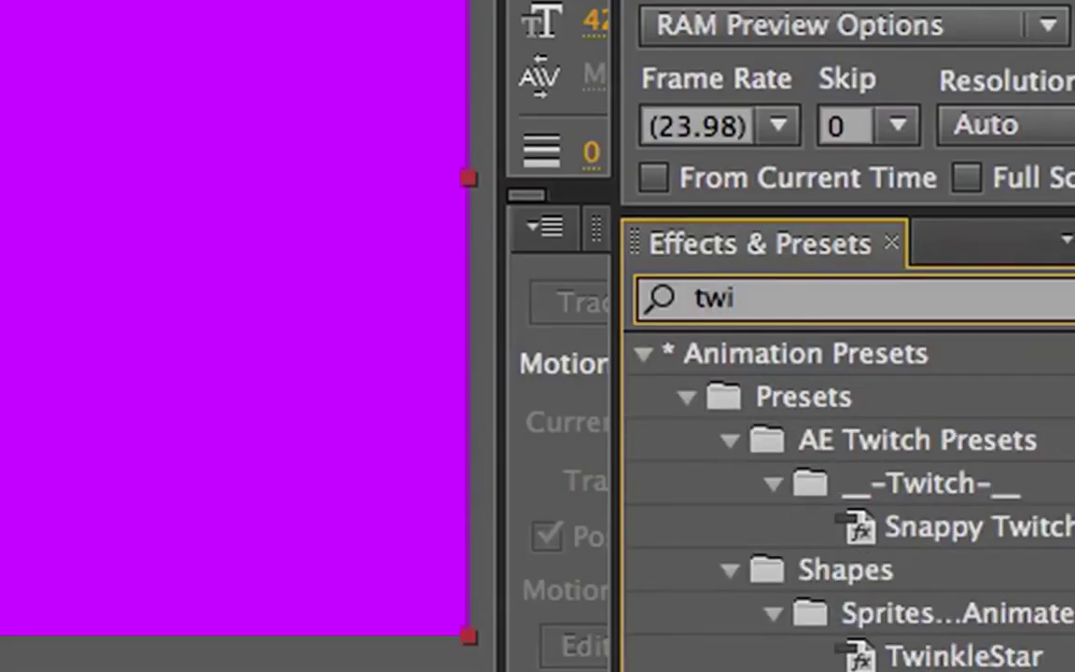
pyautogui.write('xtor')
pyautogui.moveTo(907, 456); pyautogui.dragTo(667, 278)
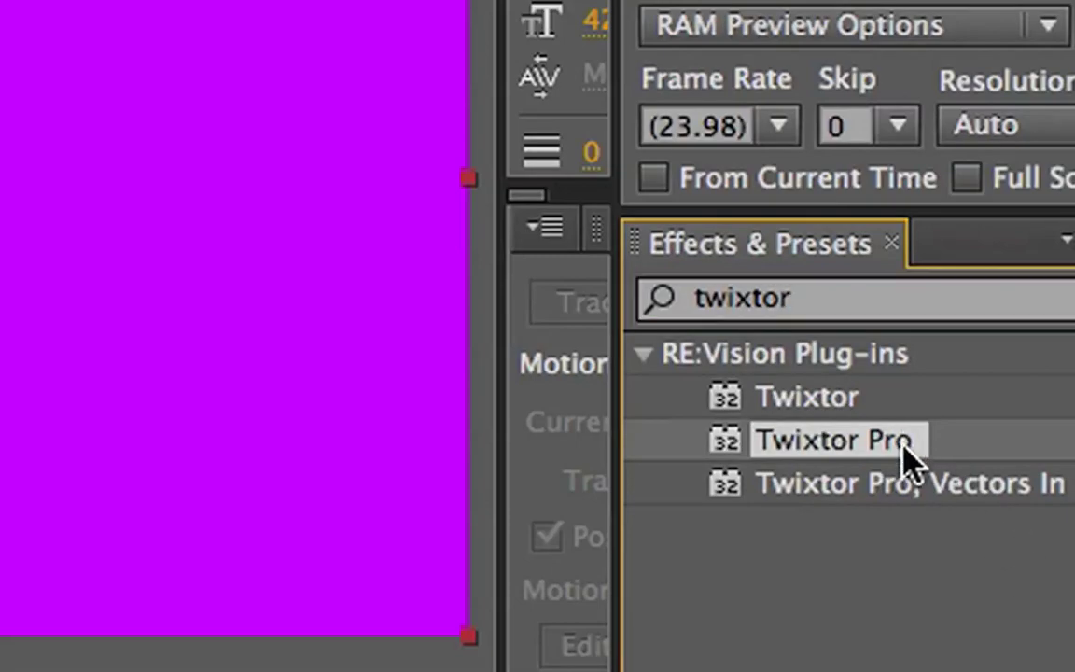
# Set Twixtor Pro's Color Source to 2. MVI_4506 and its input frame rate to 23.976.
pyautogui.click(247, 136)
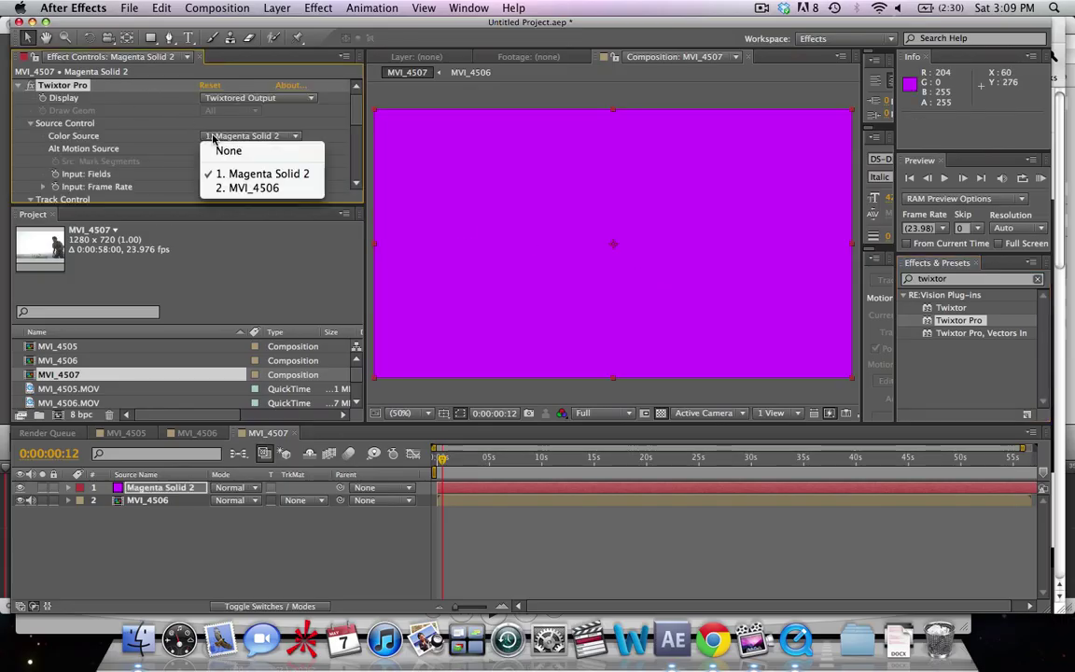
pyautogui.click(250, 186)
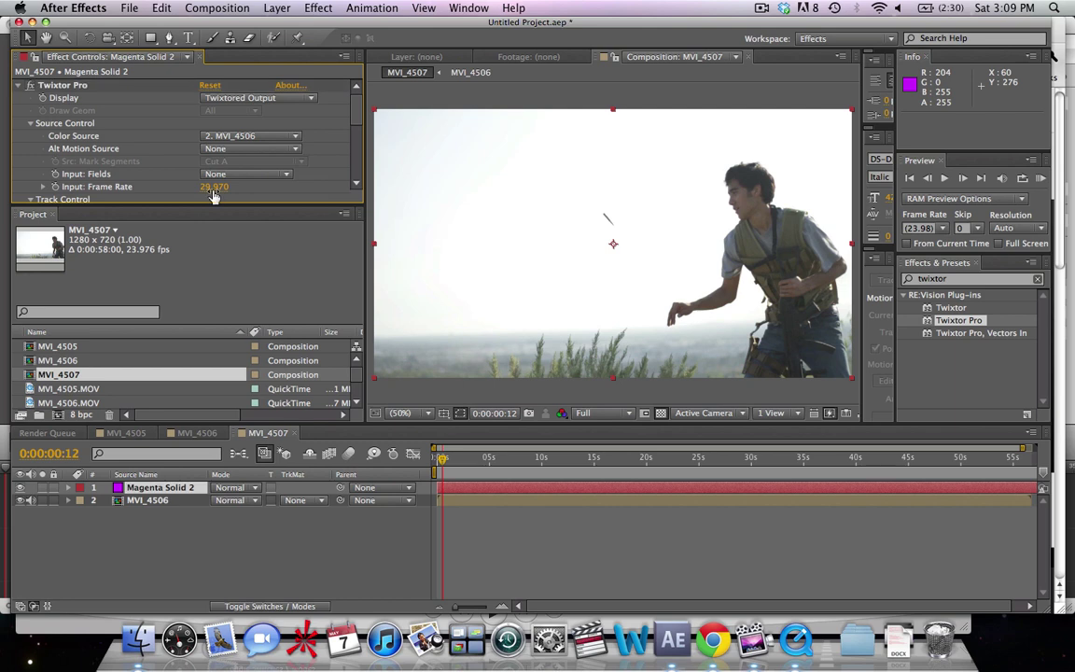
pyautogui.click(214, 187)
pyautogui.write('23.')
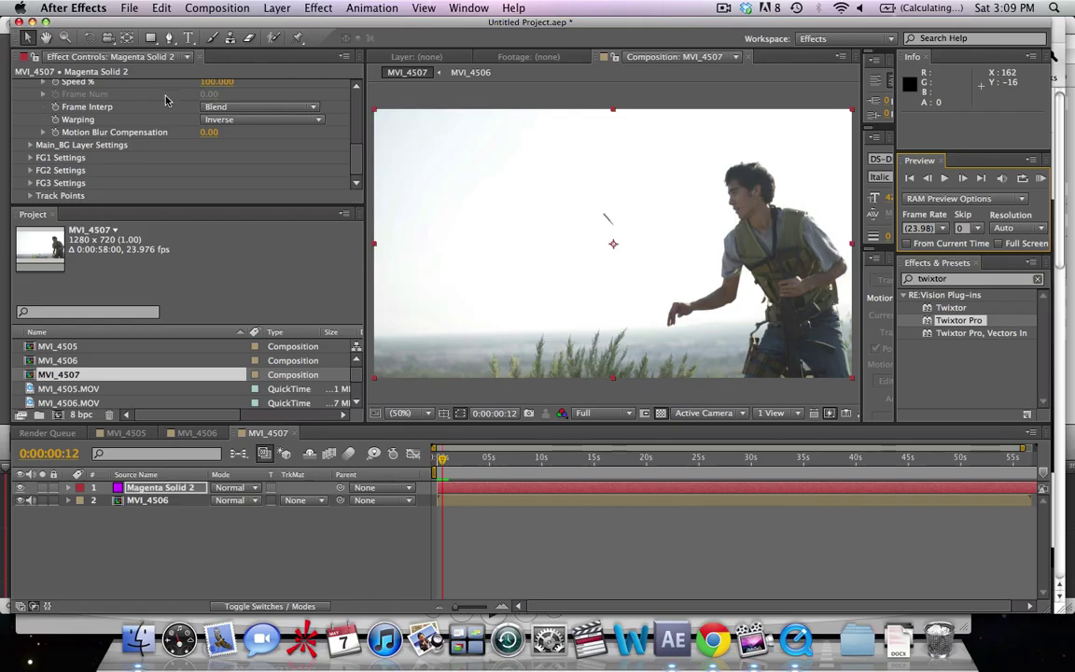
# Set Twixtor Pro's Speed % to 20 and check the slowed motion with a RAM preview, ending at 0:00:02:02.
pyautogui.click(233, 84)
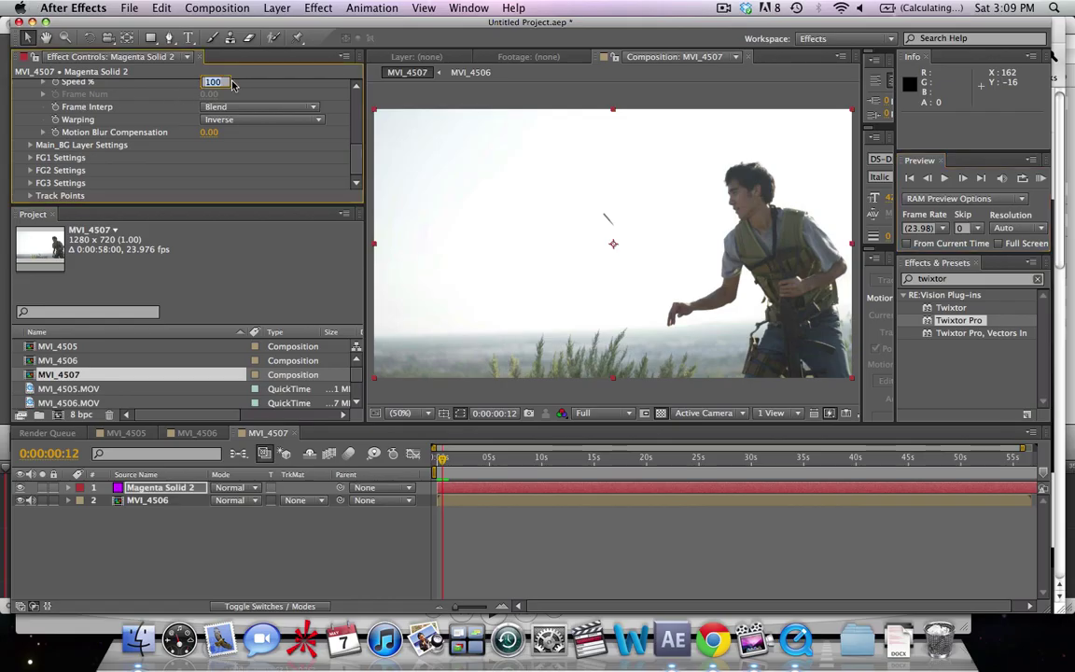
pyautogui.press('Return')
pyautogui.click(1043, 177)
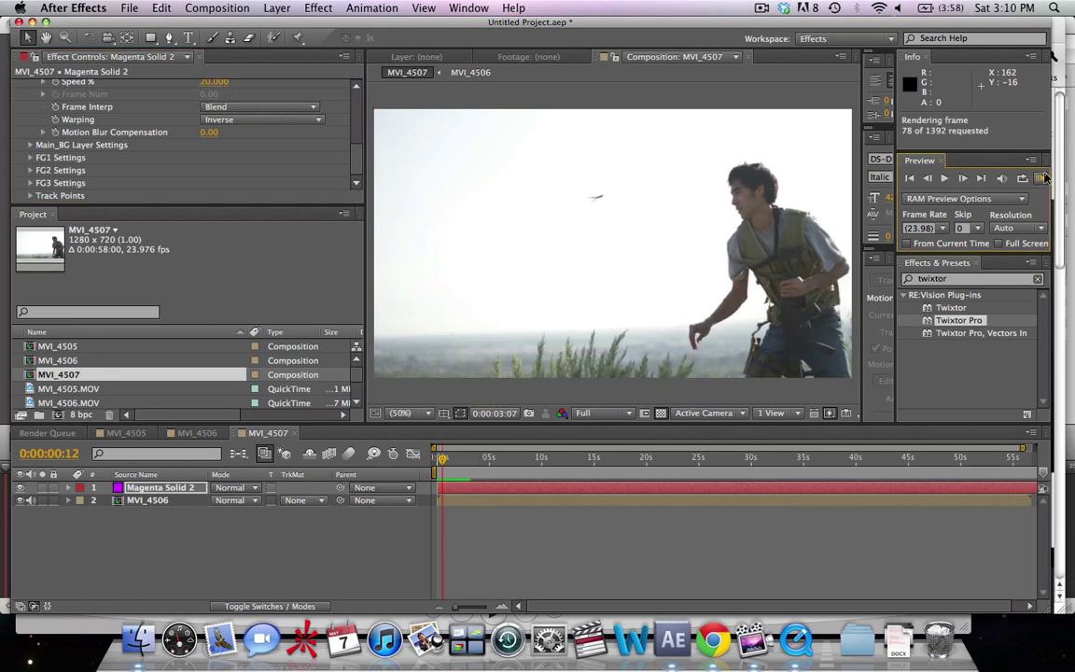
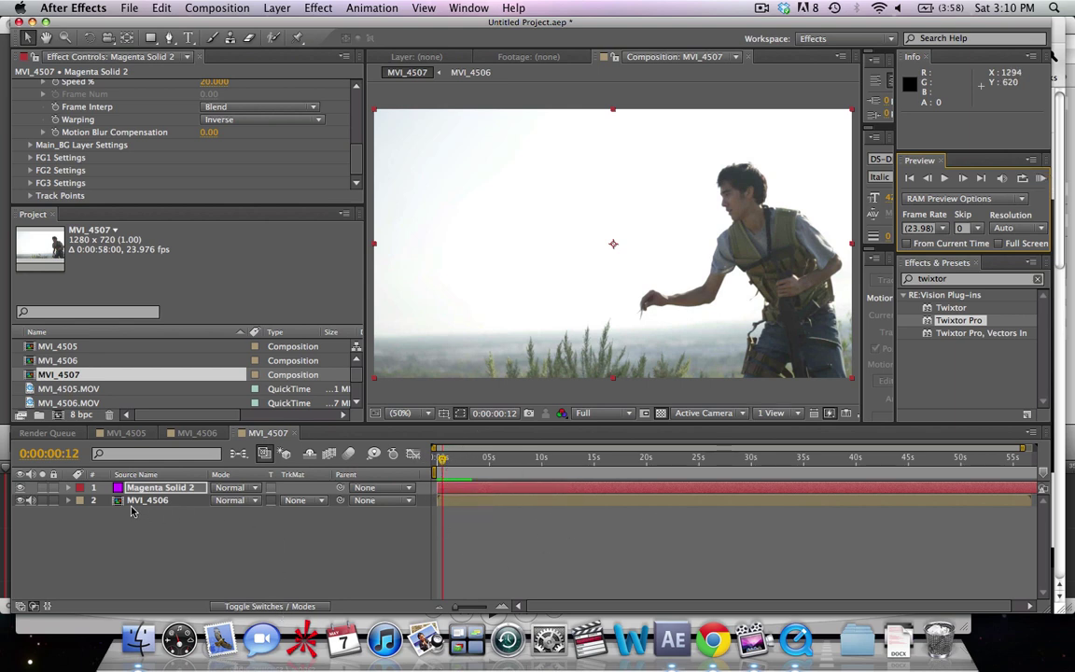
pyautogui.moveTo(442, 456); pyautogui.dragTo(459, 463)
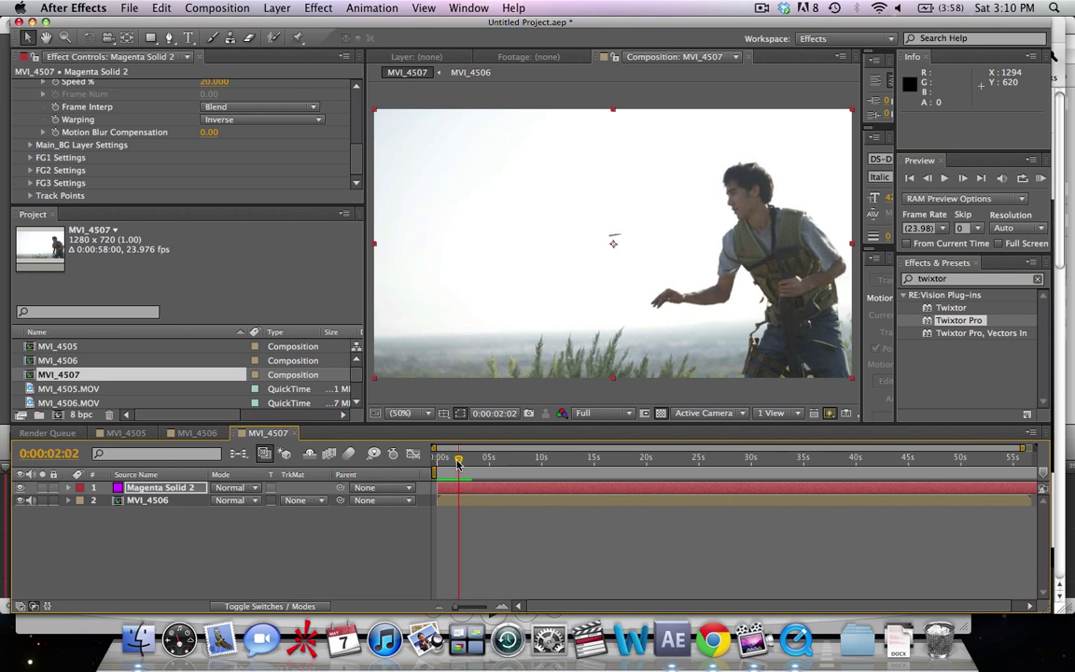
# Duplicate the MVI_4506 layer and place the copy above Magenta Solid 2 in the layer stack.
pyautogui.click(131, 502)
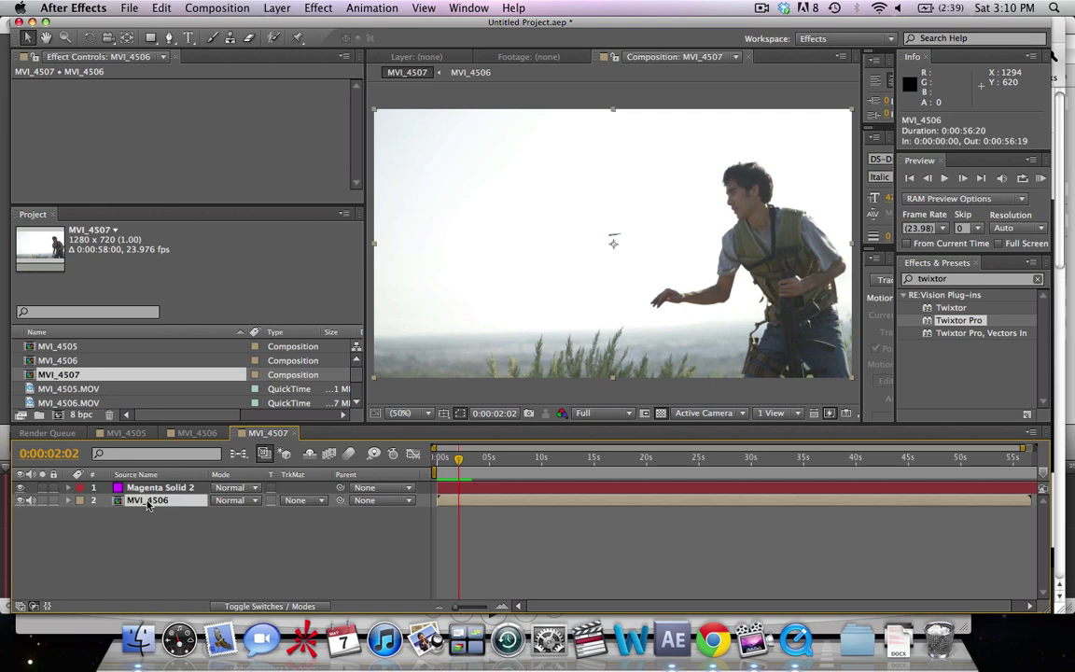
pyautogui.press('cmd+c')
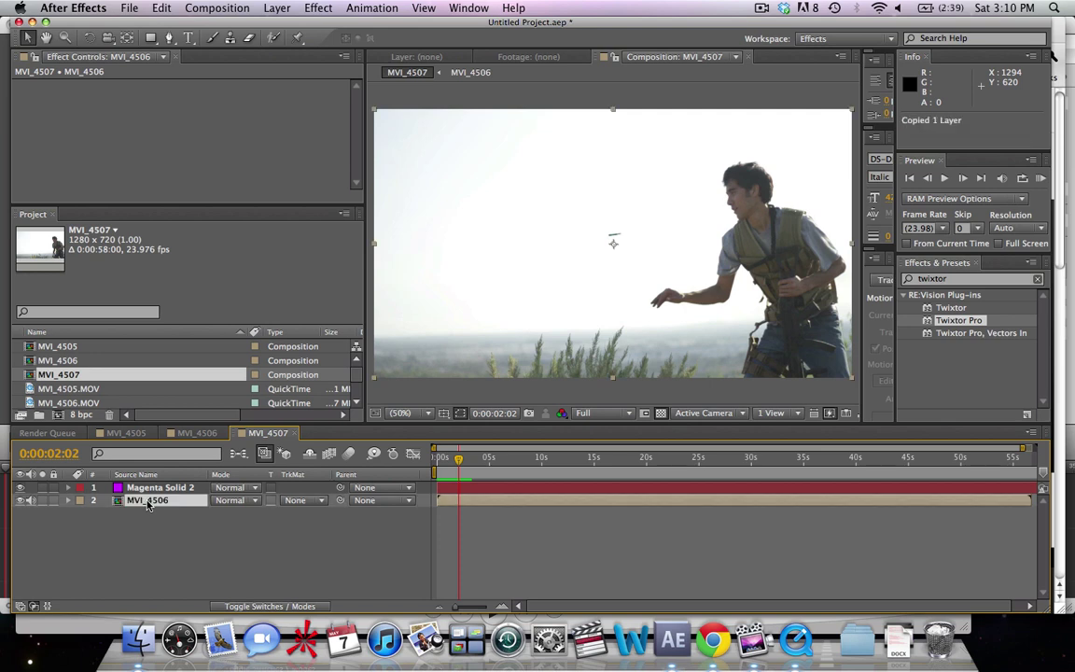
pyautogui.press('cmd+v')
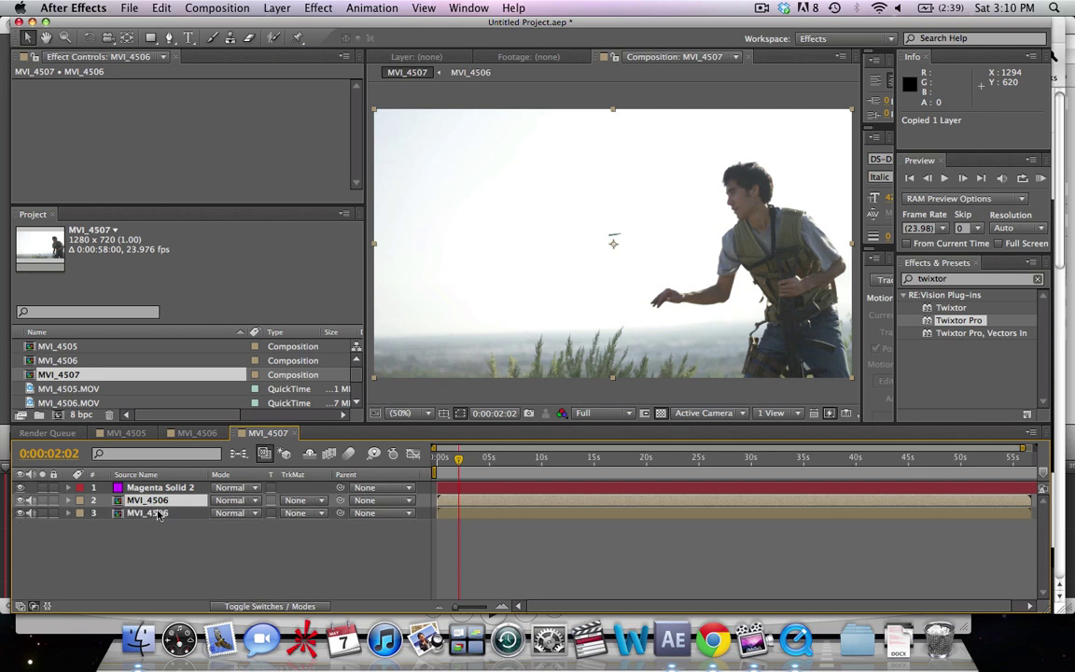
pyautogui.moveTo(159, 514); pyautogui.dragTo(158, 492)
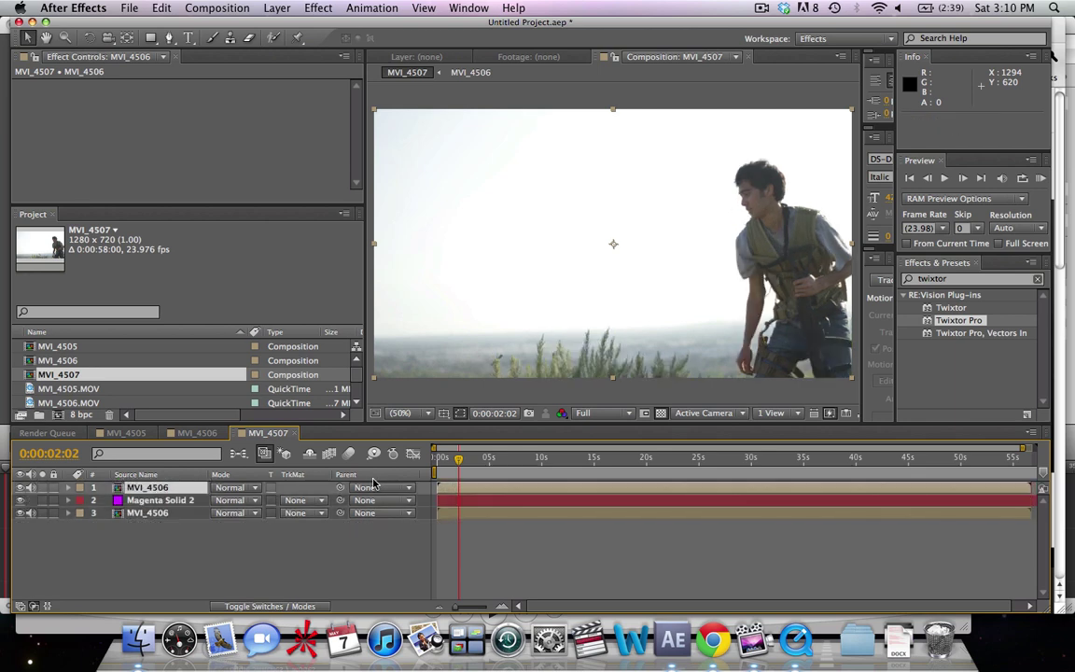
# At 0:00:00:12, draw a closed five-point Pen mask tightly around the flying stick on the top MVI_4506 layer.
pyautogui.moveTo(445, 458)
pyautogui.mouseDown()
pyautogui.moveTo(456, 458)
pyautogui.moveTo(441, 458)
pyautogui.mouseUp()
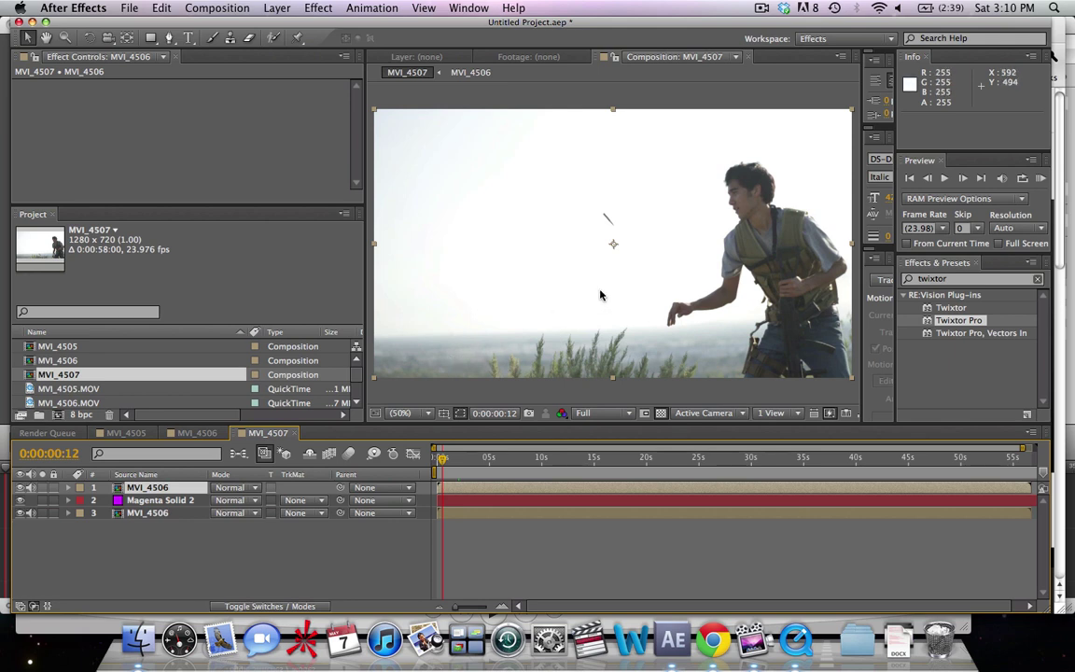
pyautogui.scroll(4, 616, 240)
pyautogui.press('h')
pyautogui.moveTo(629, 229)
pyautogui.mouseDown()
pyautogui.moveTo(674, 298)
pyautogui.moveTo(542, 230)
pyautogui.moveTo(548, 223)
pyautogui.mouseUp()
pyautogui.scroll(2, 673, 297)
pyautogui.press('g')
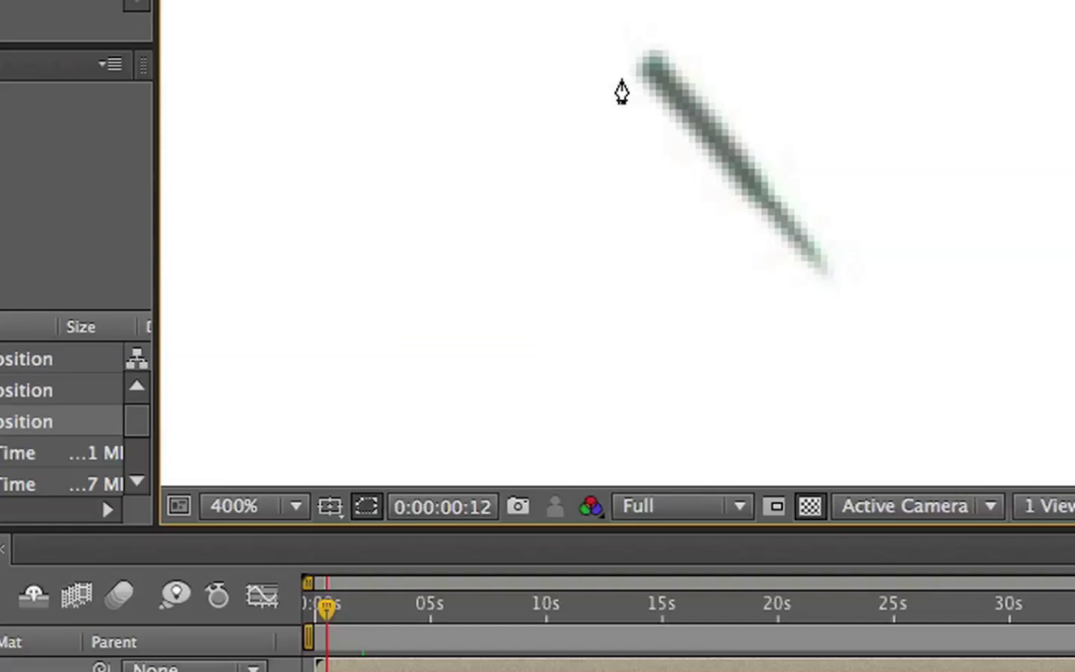
pyautogui.click(616, 75)
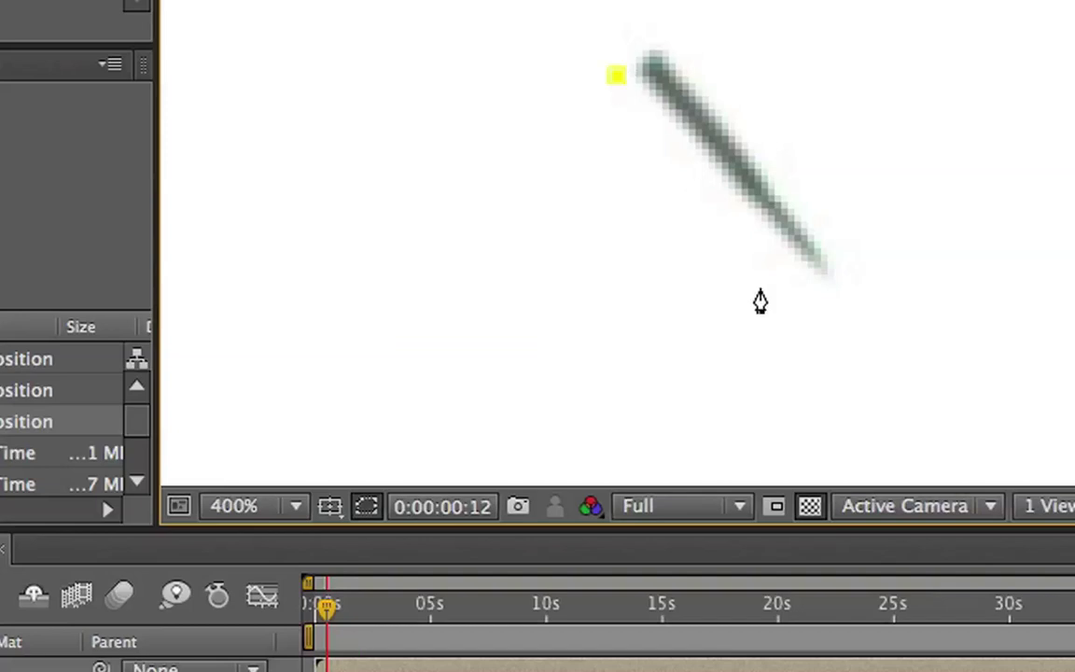
pyautogui.moveTo(814, 298); pyautogui.dragTo(840, 304)
pyautogui.click(869, 274)
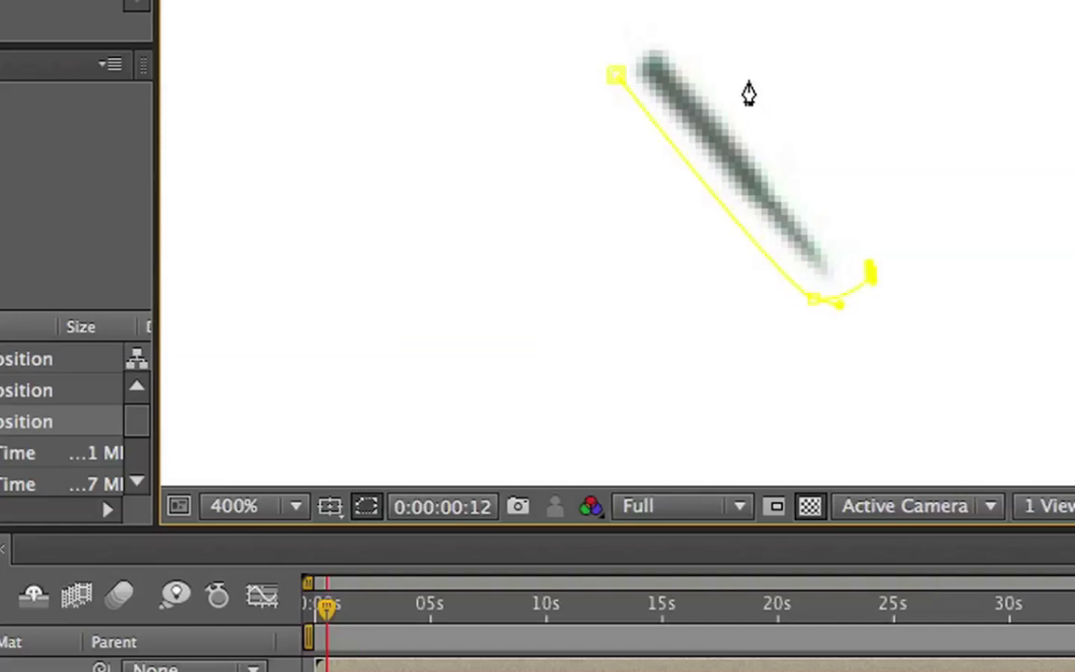
pyautogui.moveTo(687, 34); pyautogui.dragTo(663, 23)
pyautogui.click(606, 25)
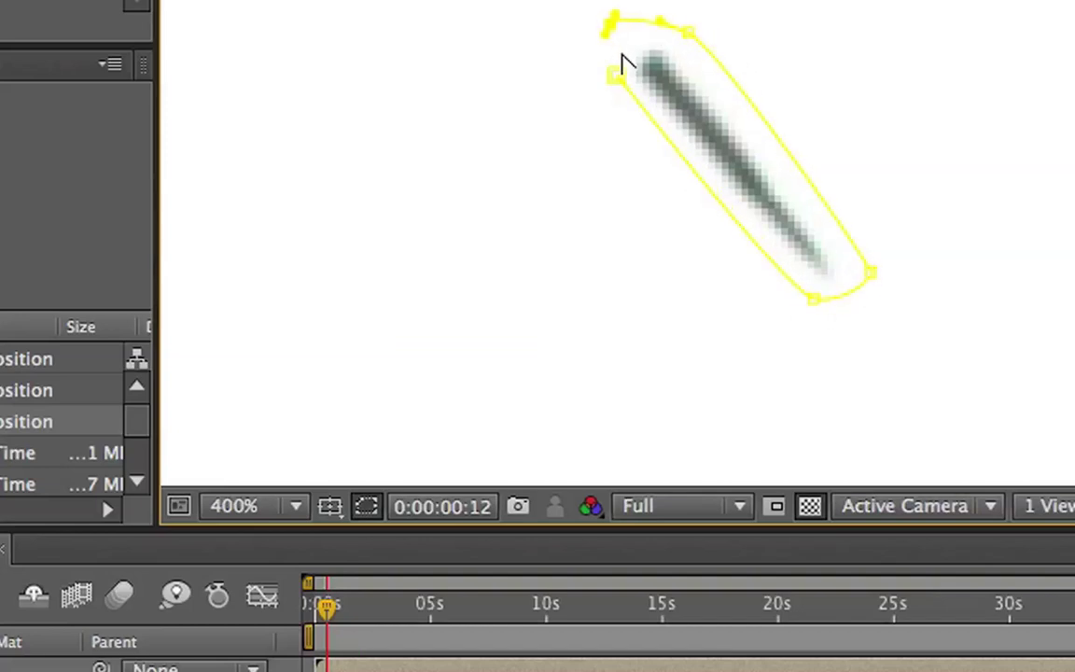
pyautogui.click(617, 75)
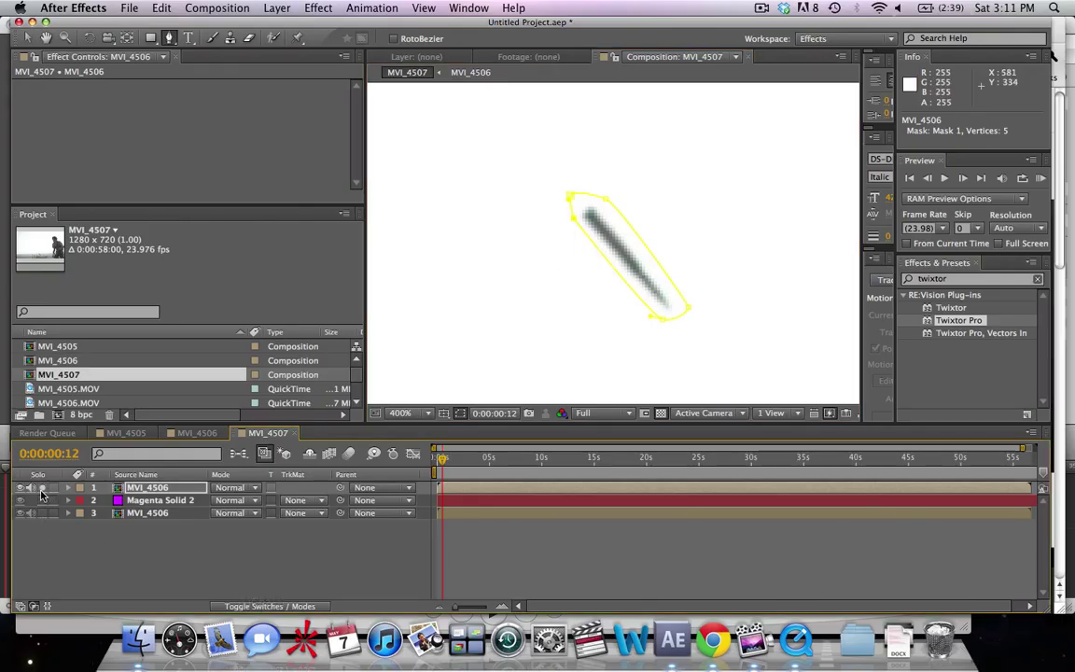
# Solo the masked MVI_4506 layer briefly to check the cut-out stick, then deselect the layer.
pyautogui.click(42, 487)
pyautogui.click(42, 487)
pyautogui.click(146, 541)
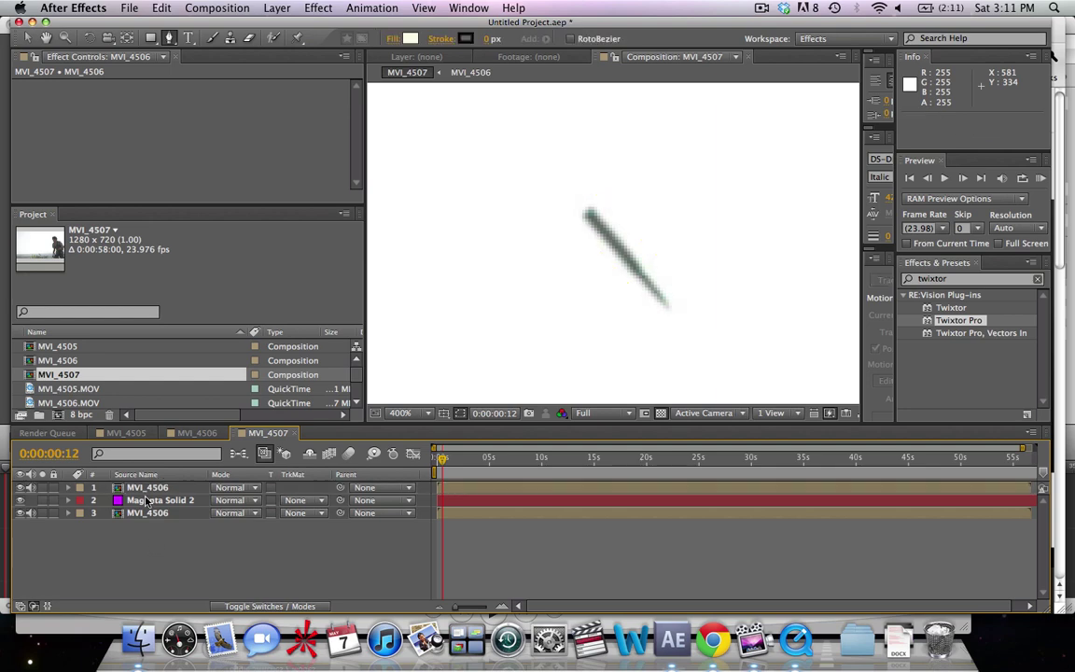
# Freeze the masked top MVI_4506 layer on the current frame at 0:00:00:12 and return to the Selection tool.
pyautogui.click(144, 489)
pyautogui.rightClick(145, 488)
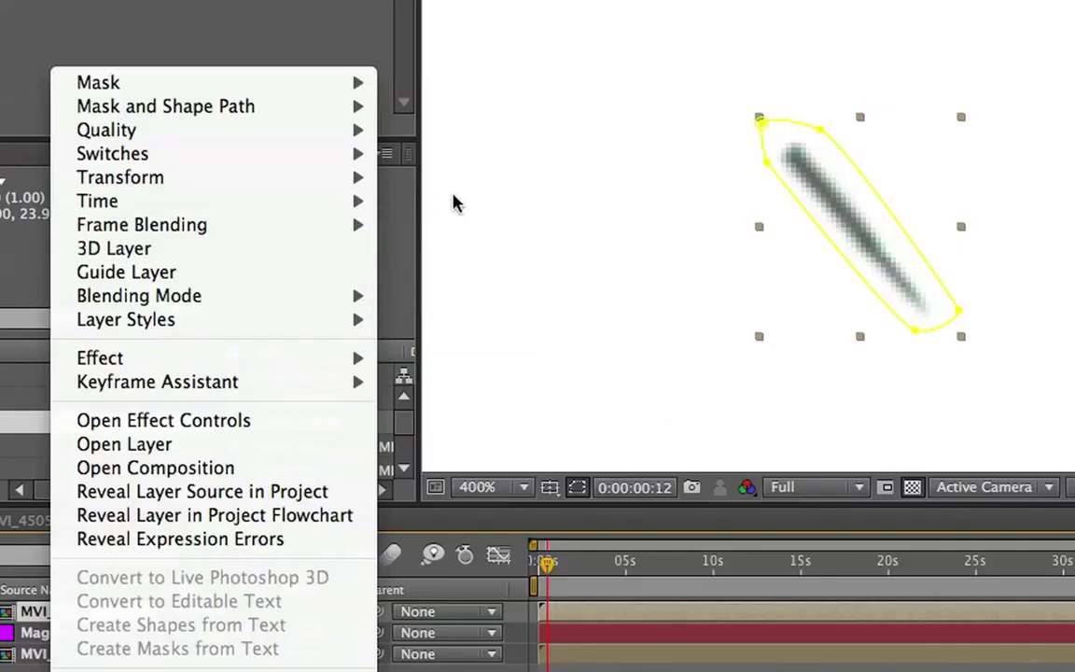
pyautogui.moveTo(314, 242)
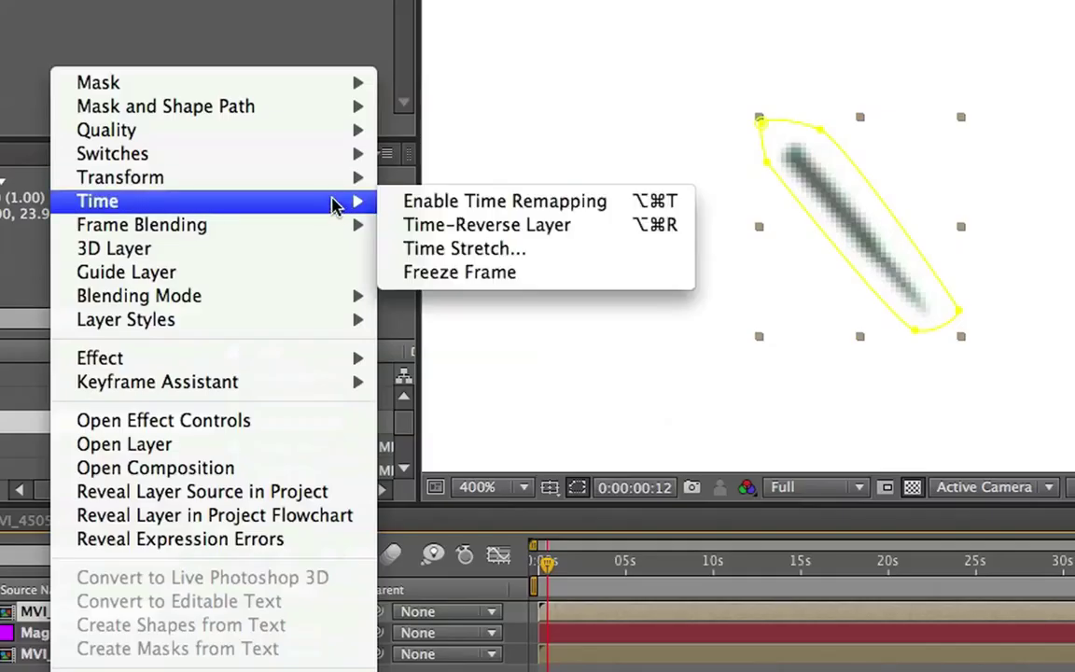
pyautogui.click(539, 271)
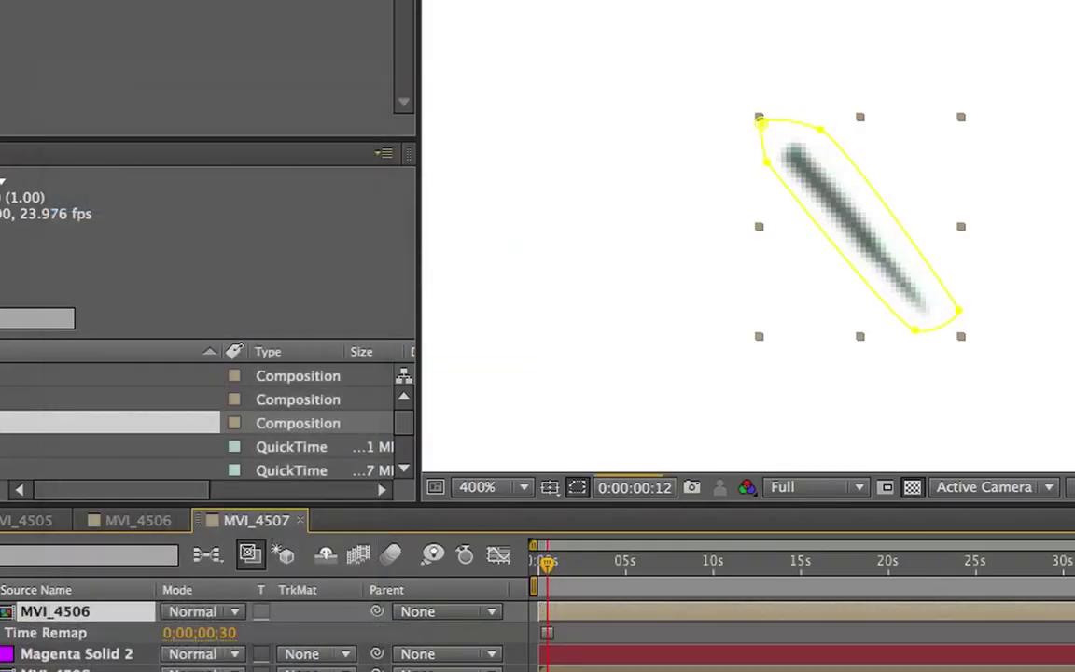
pyautogui.click(984, 270)
pyautogui.scroll(-8, 703, 282)
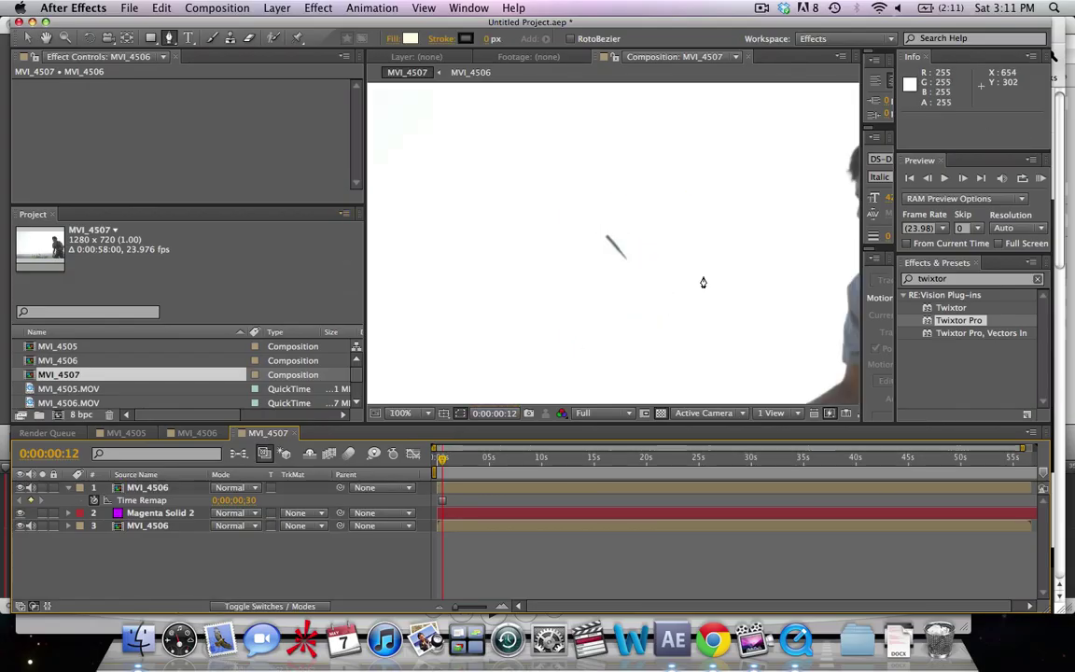
pyautogui.press('v')
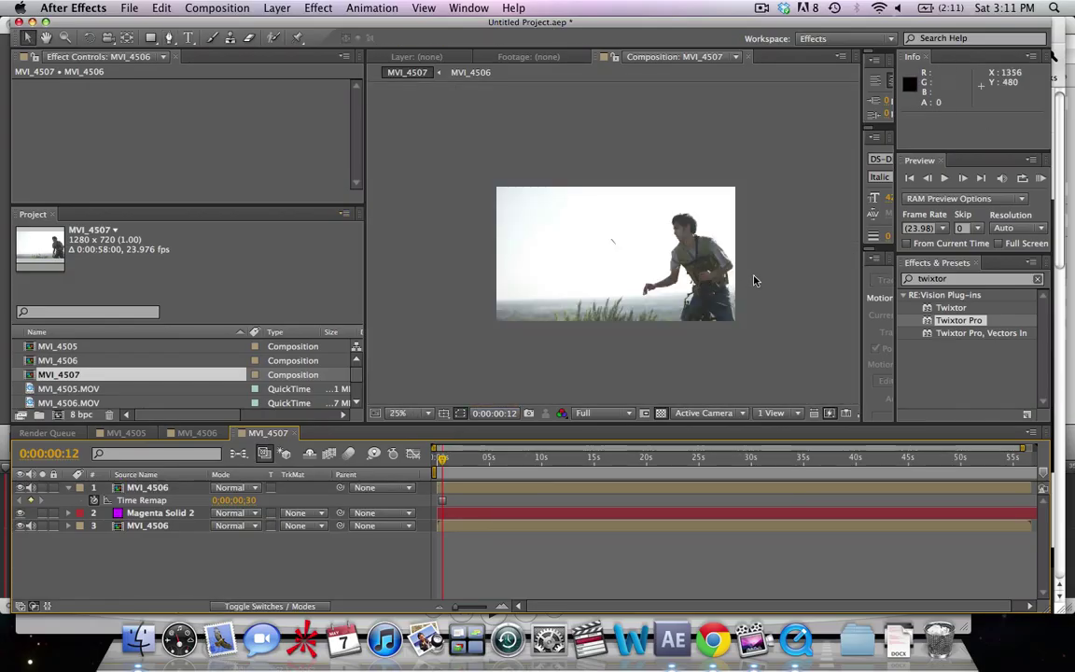
pyautogui.click(751, 279)
# Move the top MVI_4506 layer's anchor point to the middle of the masked stick and hide the layer.
pyautogui.click(149, 483)
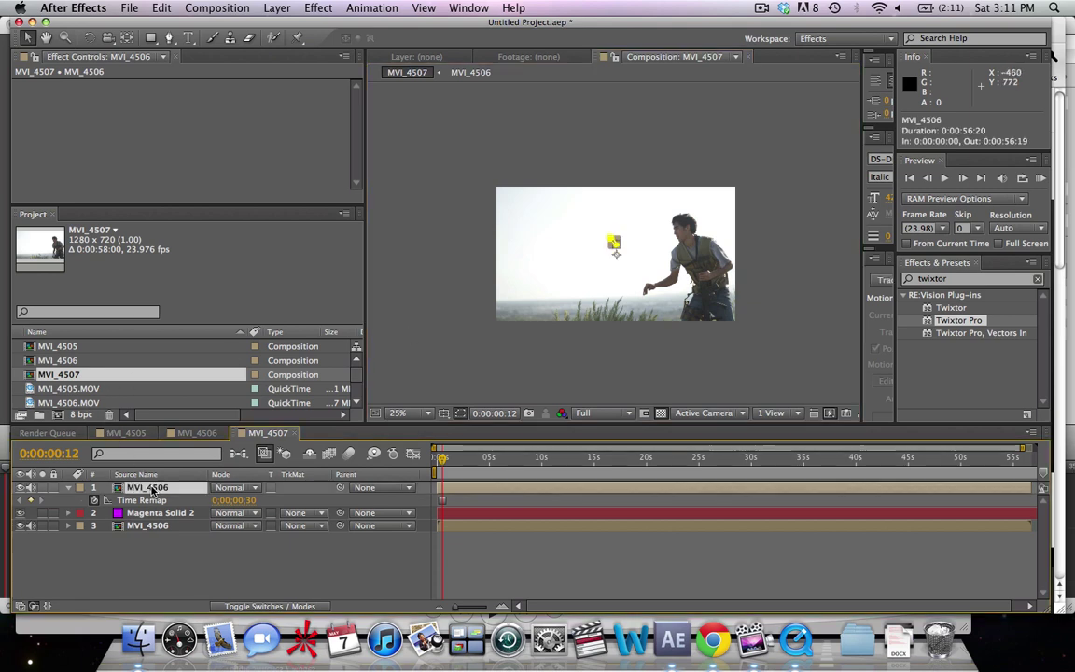
pyautogui.scroll(5, 573, 326)
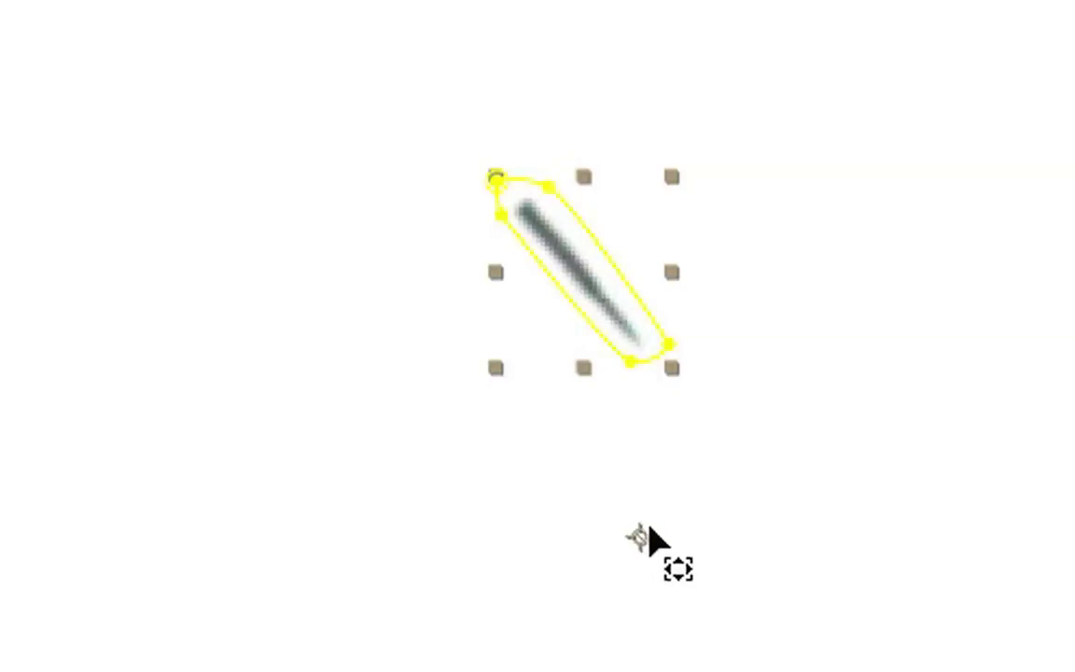
pyautogui.moveTo(649, 527)
pyautogui.mouseDown()
pyautogui.moveTo(648, 354)
pyautogui.moveTo(572, 267)
pyautogui.moveTo(579, 274)
pyautogui.mouseUp()
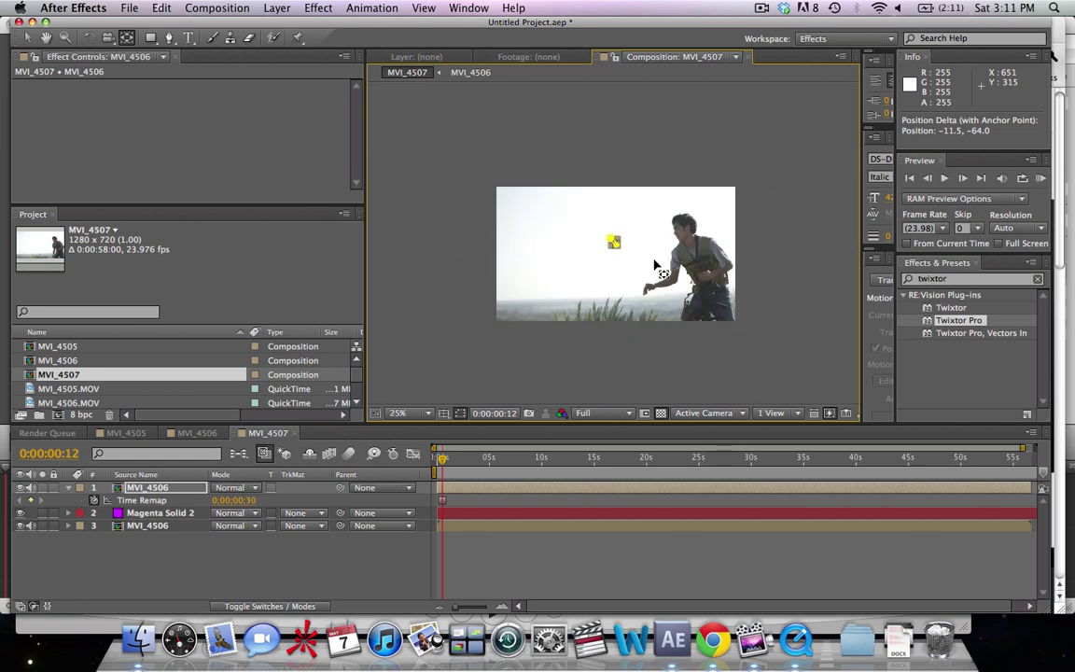
pyautogui.press('v')
pyautogui.click(674, 353)
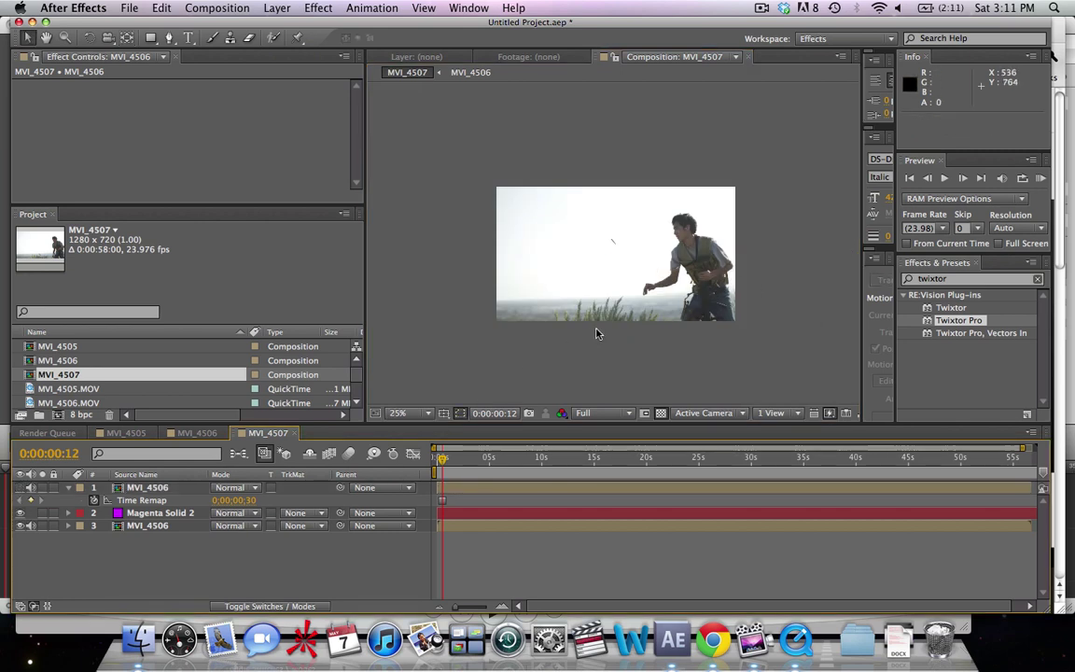
# Scrub from 0:00:00:12 to 0:00:01:22 to examine the stick in the output of Magenta Solid 2.
pyautogui.scroll(2, 595, 331)
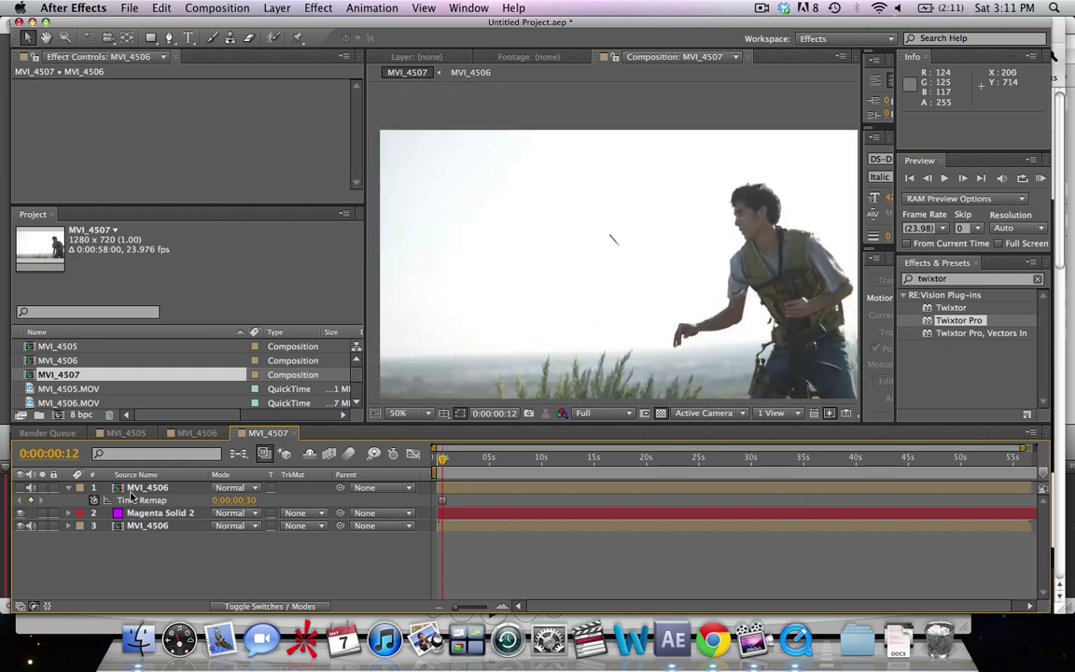
pyautogui.click(142, 516)
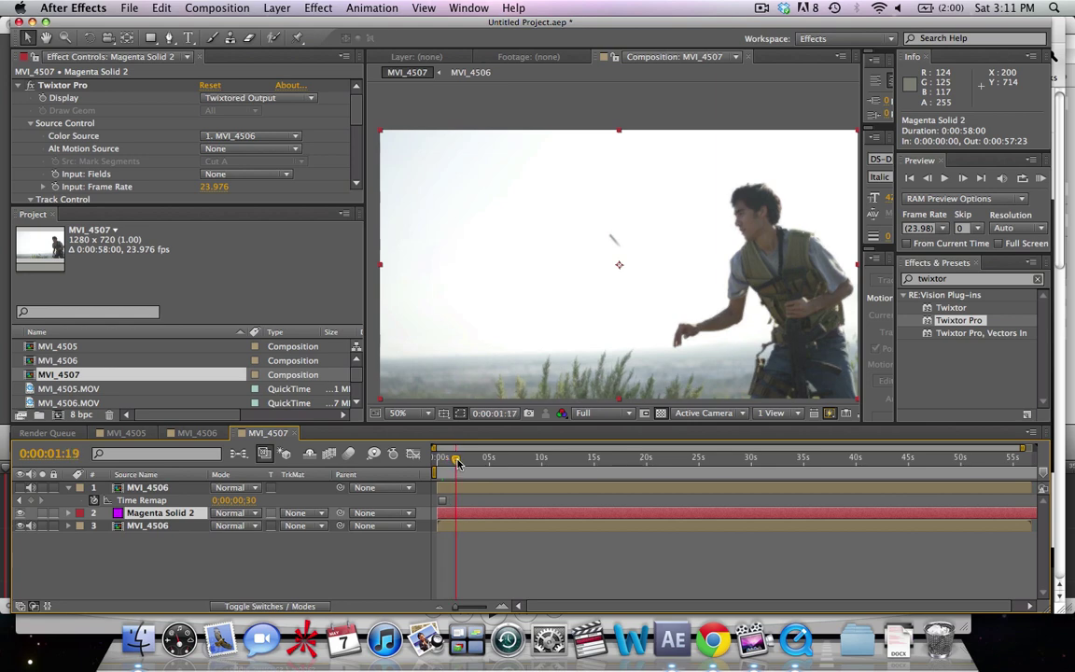
pyautogui.click(146, 526)
pyautogui.rightClick(147, 526)
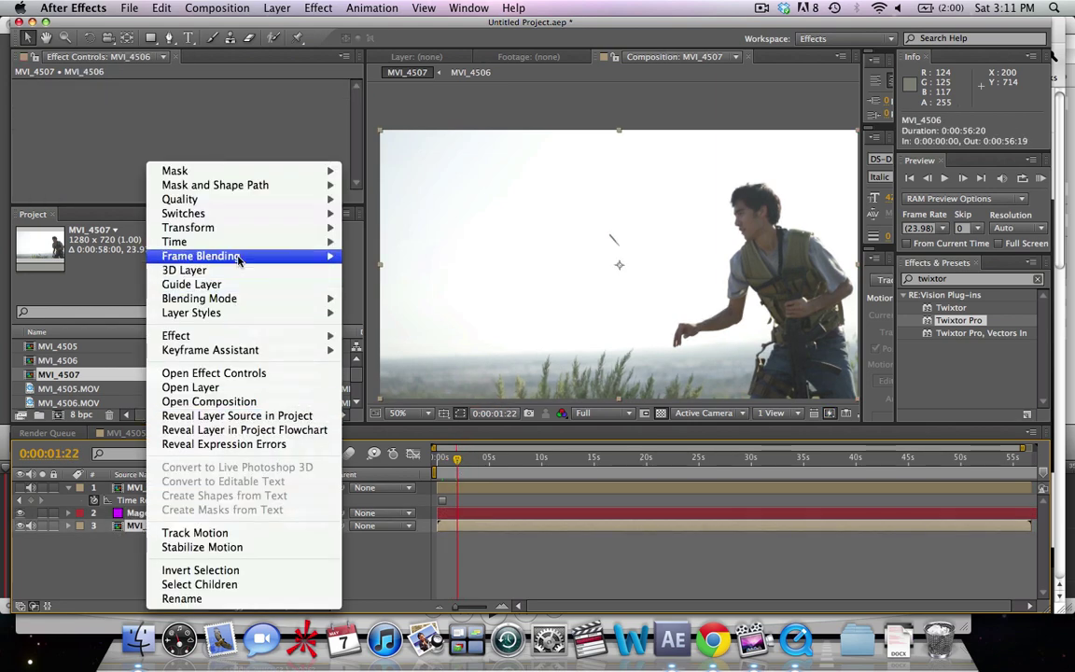
pyautogui.click(392, 535)
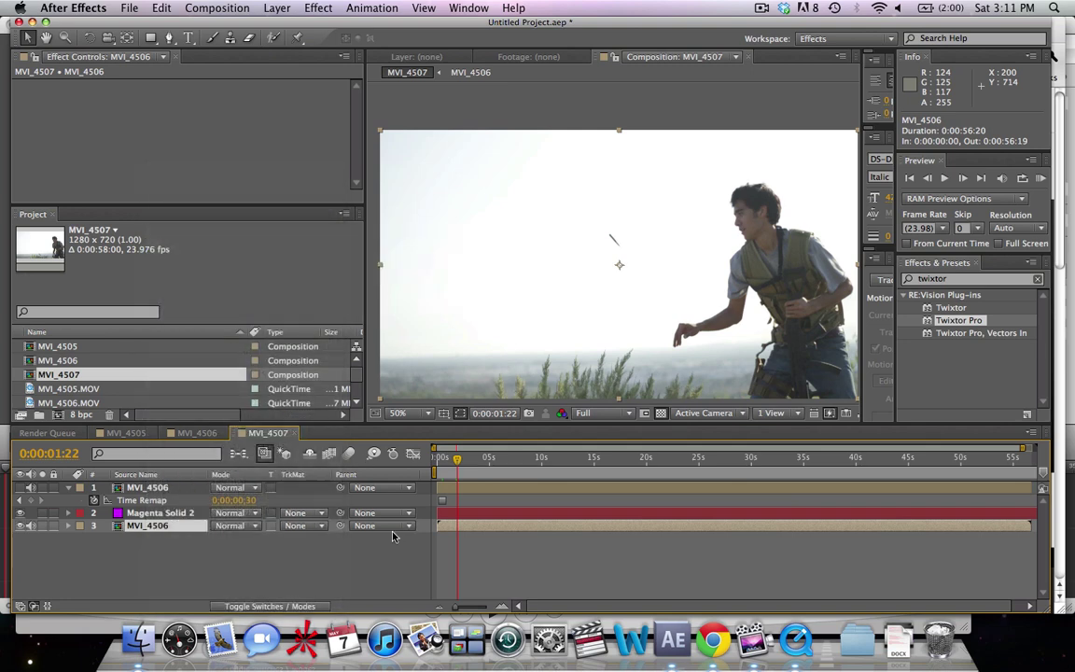
# Solo the bottom MVI_4506 layer and scrub to 0:00:02:10 to examine the source motion.
pyautogui.click(156, 528)
pyautogui.click(42, 525)
pyautogui.moveTo(457, 461)
pyautogui.mouseDown()
pyautogui.moveTo(471, 461)
pyautogui.moveTo(462, 461)
pyautogui.mouseUp()
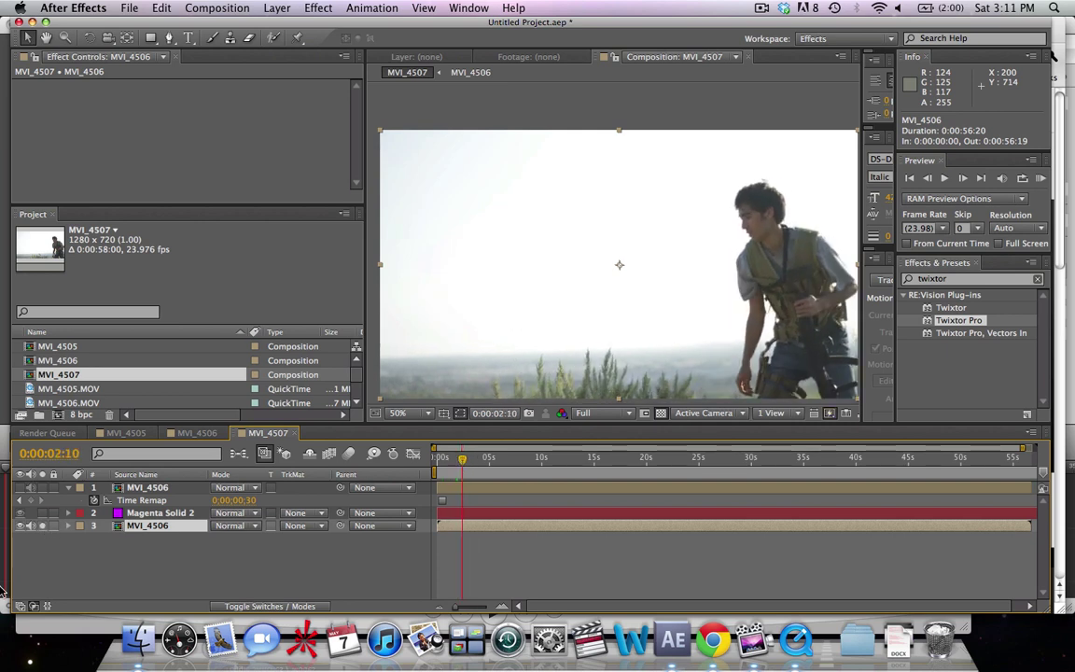
# Set Twixtor Pro's Color Source on Magenta Solid 2 to 3. MVI_4506 and select the bottom MVI_4506 layer.
pyautogui.click(136, 516)
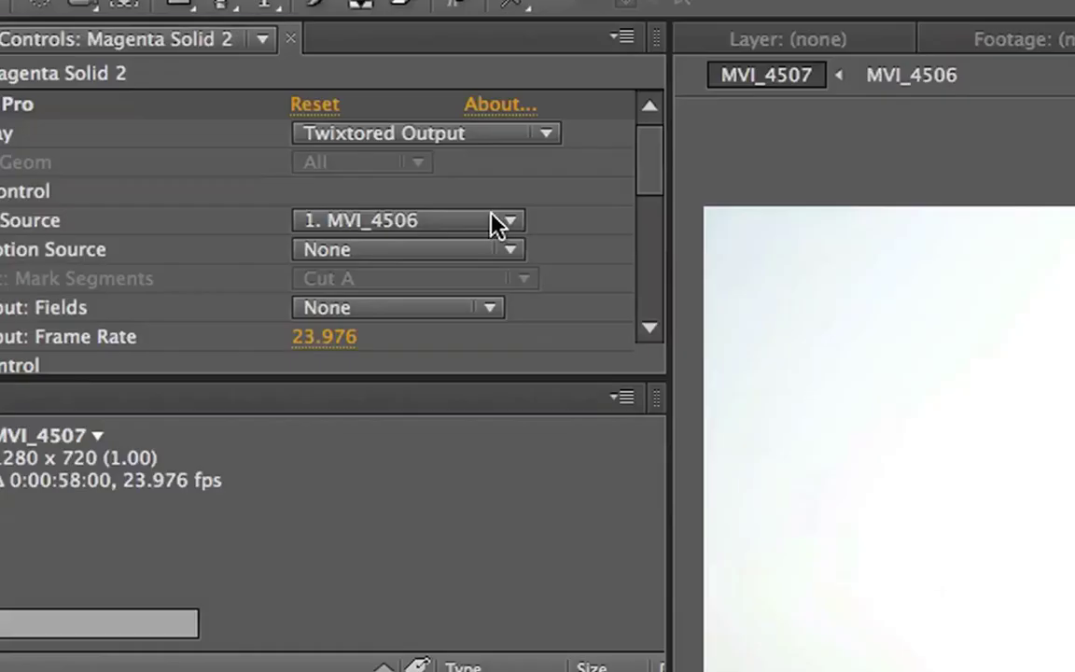
pyautogui.click(492, 220)
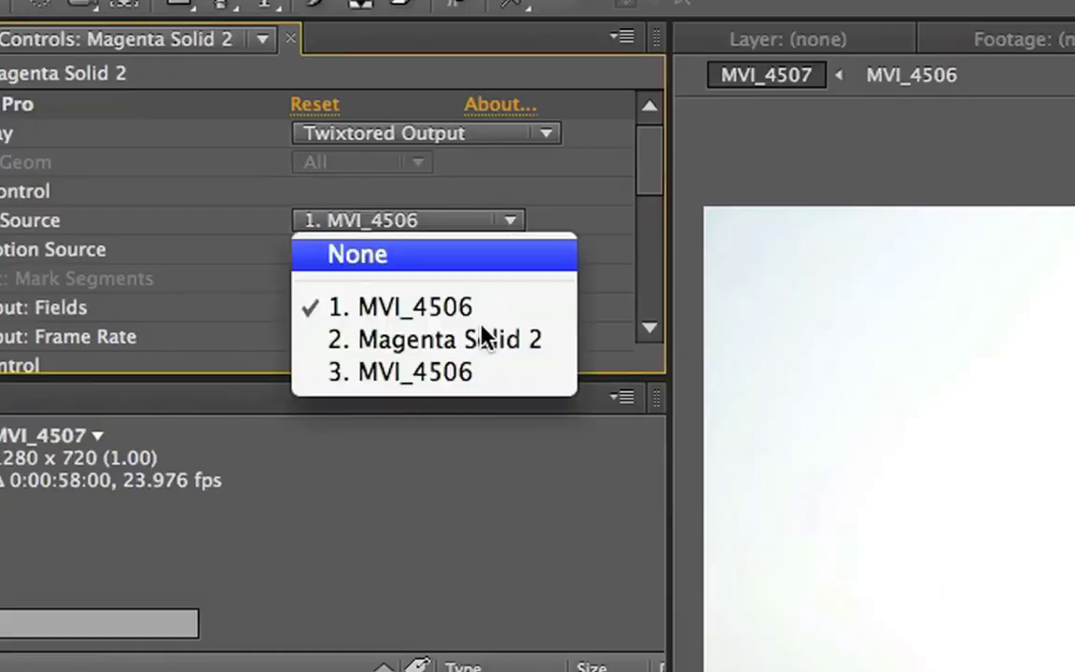
pyautogui.click(479, 376)
pyautogui.click(127, 528)
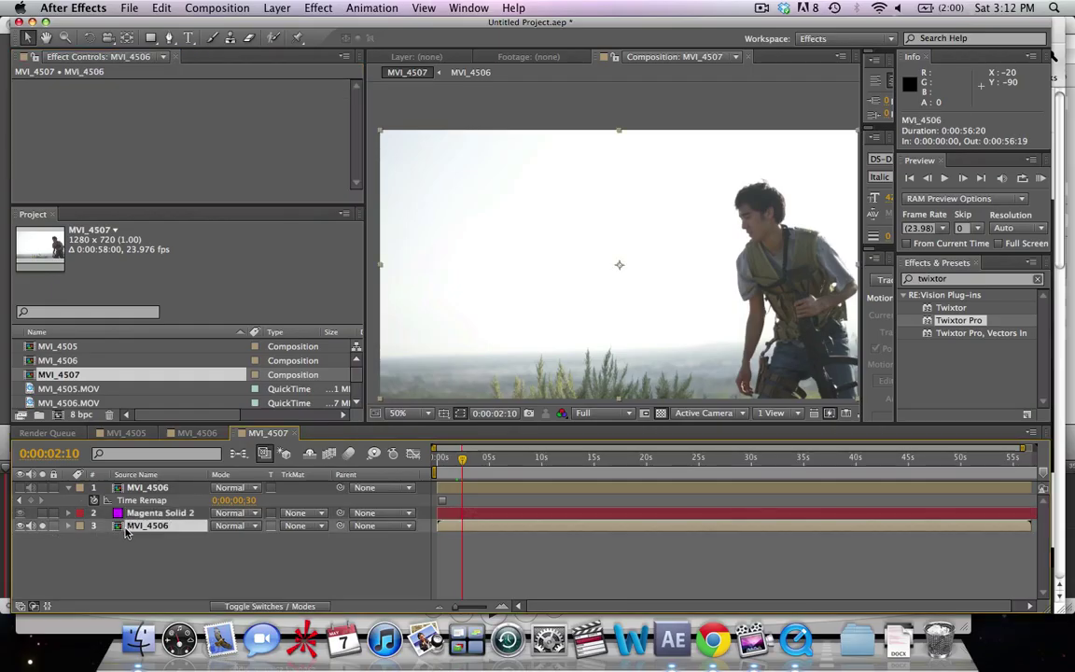
# Rename the bottom MVI_4506 layer as "twixtror shot".
pyautogui.press('Return')
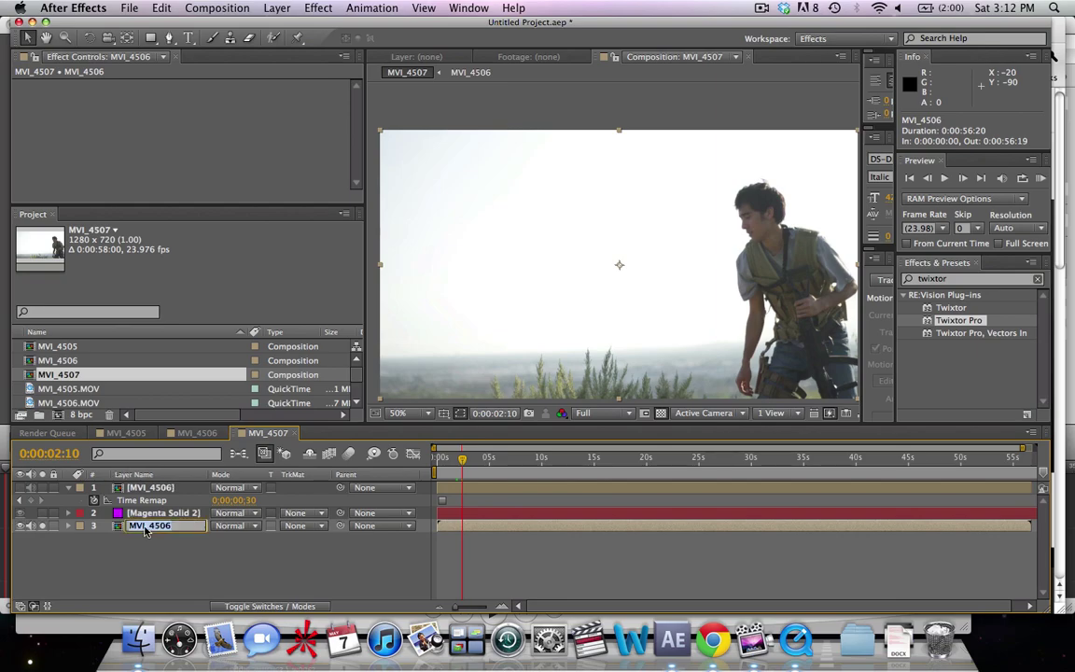
pyautogui.write('twixtror')
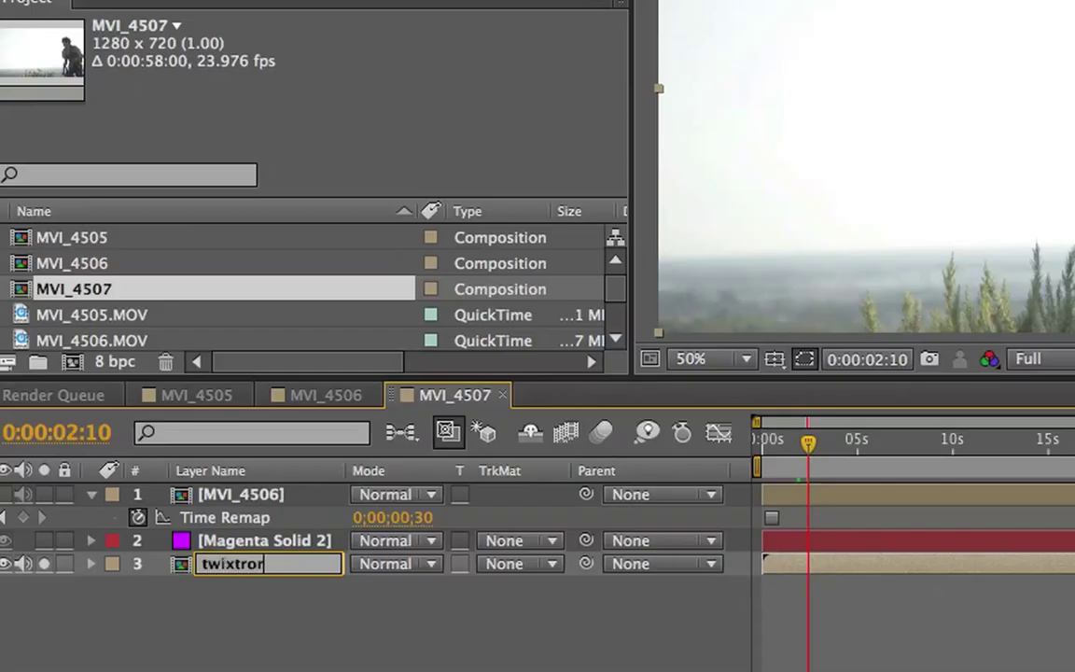
pyautogui.write(' shot')
pyautogui.press('Return')
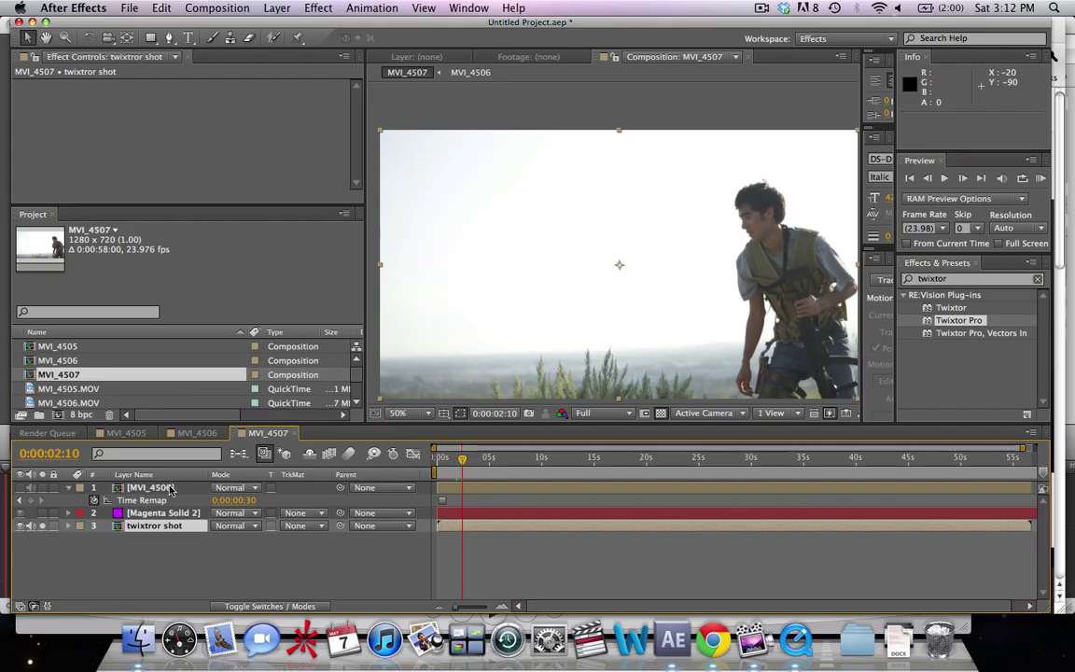
# Rename the top MVI_4506 layer as "bullet".
pyautogui.press('Return')
pyautogui.write('bu')
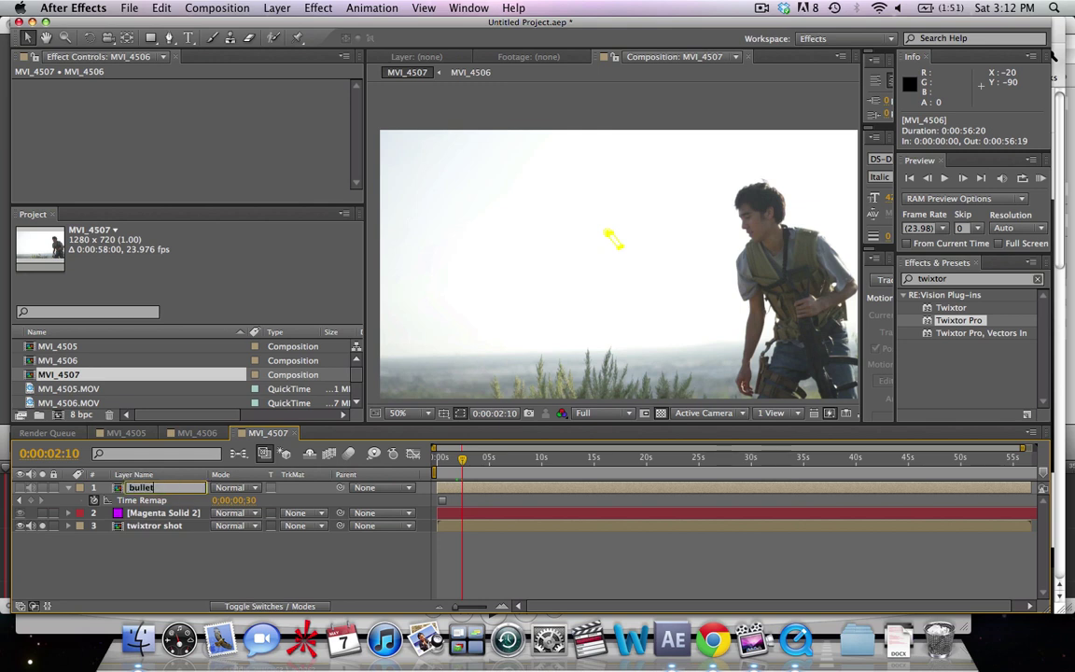
pyautogui.write('llet')
pyautogui.press('Return')
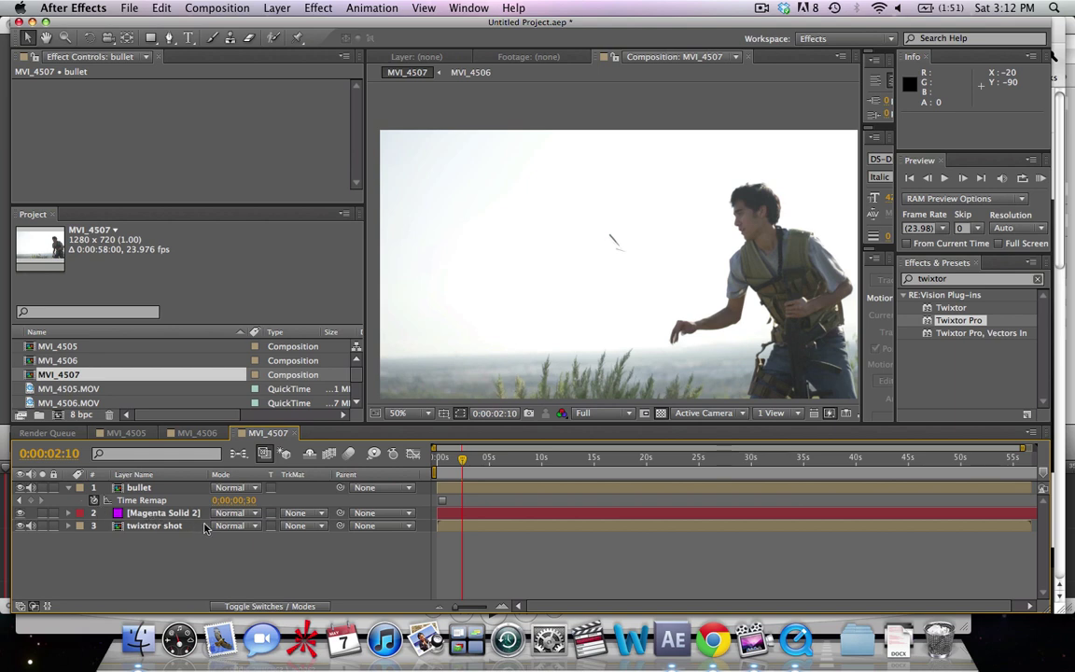
# Set the current time to 0:00:00:00 and shift the twixtror shot layer 7 frames earlier.
pyautogui.click(155, 527)
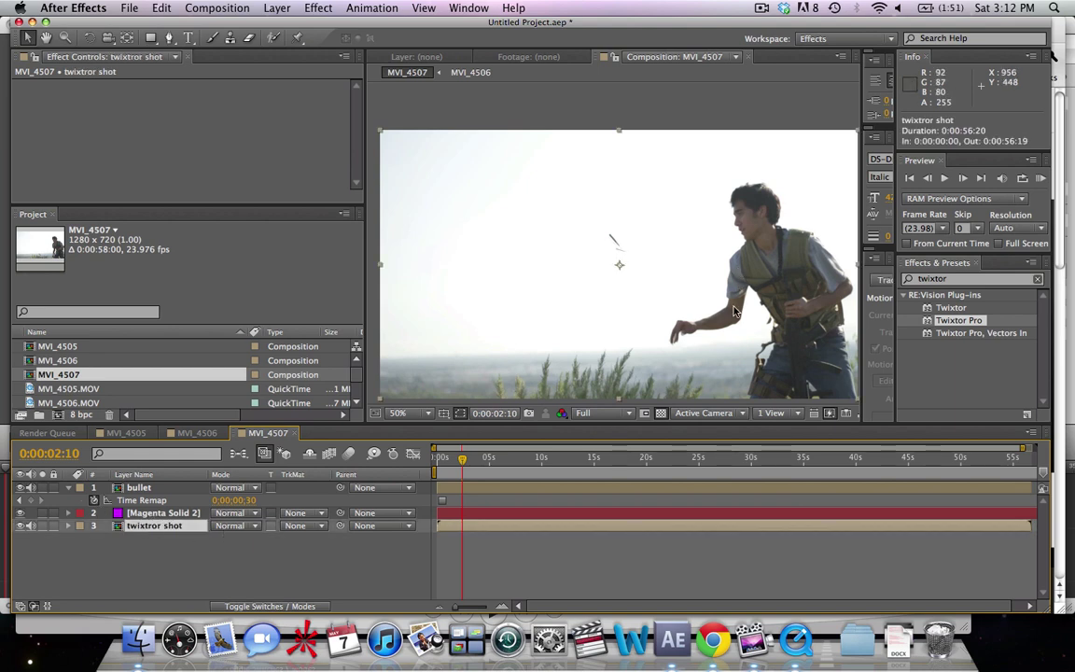
pyautogui.moveTo(451, 457); pyautogui.dragTo(436, 460)
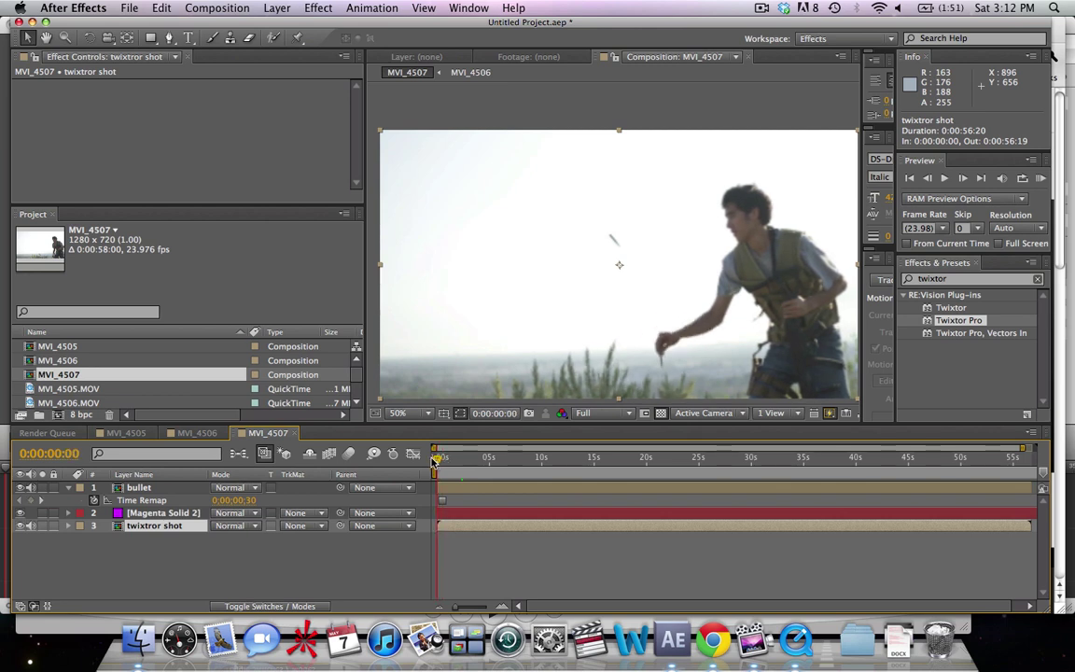
pyautogui.moveTo(708, 529); pyautogui.dragTo(704, 536)
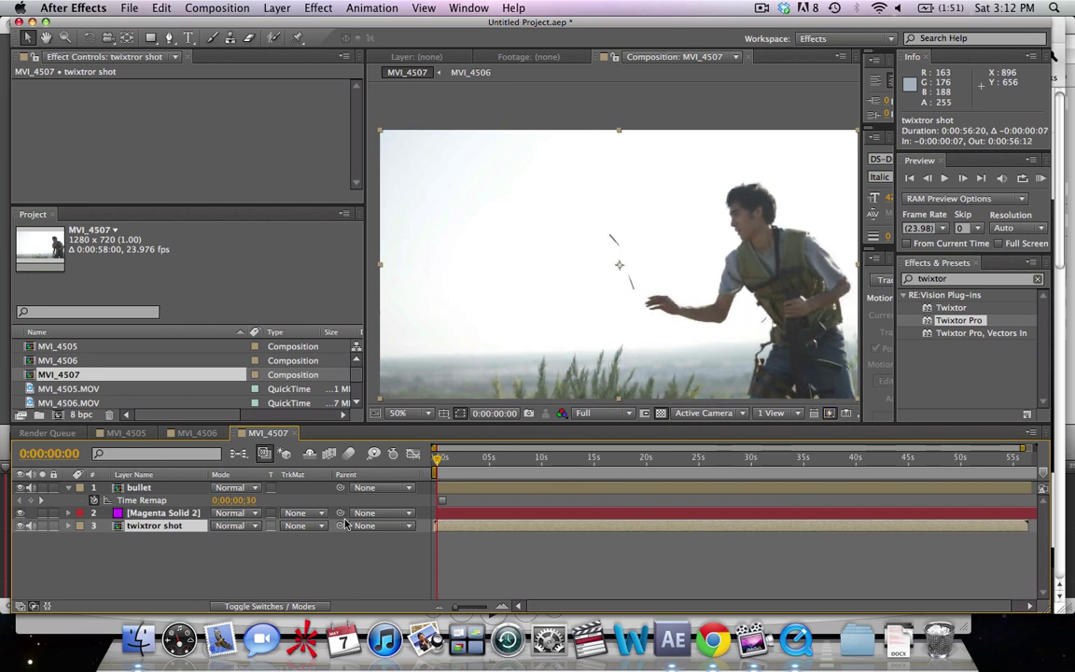
# Turn on Rotation and Position keyframing for the bullet layer at 0:00:00:00.
pyautogui.click(139, 486)
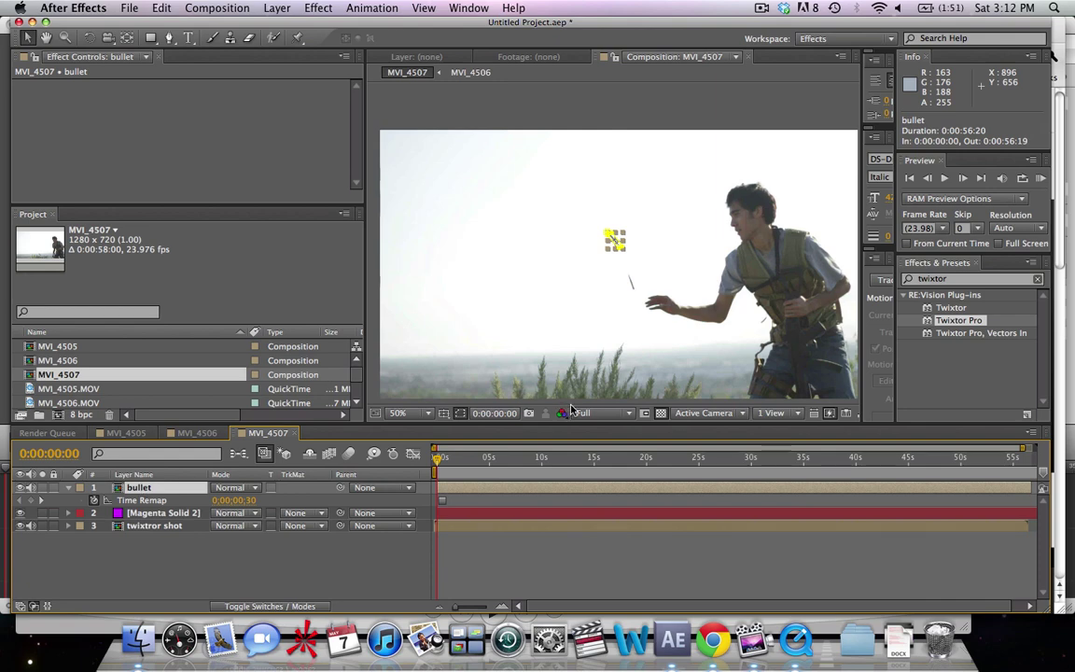
pyautogui.press('r')
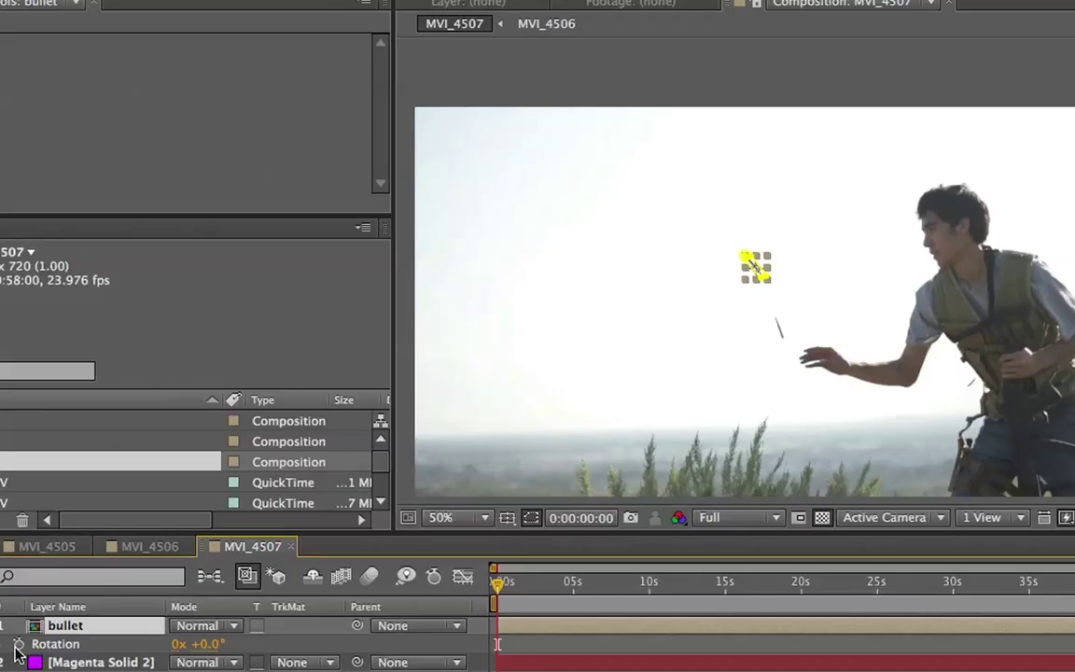
pyautogui.click(107, 501)
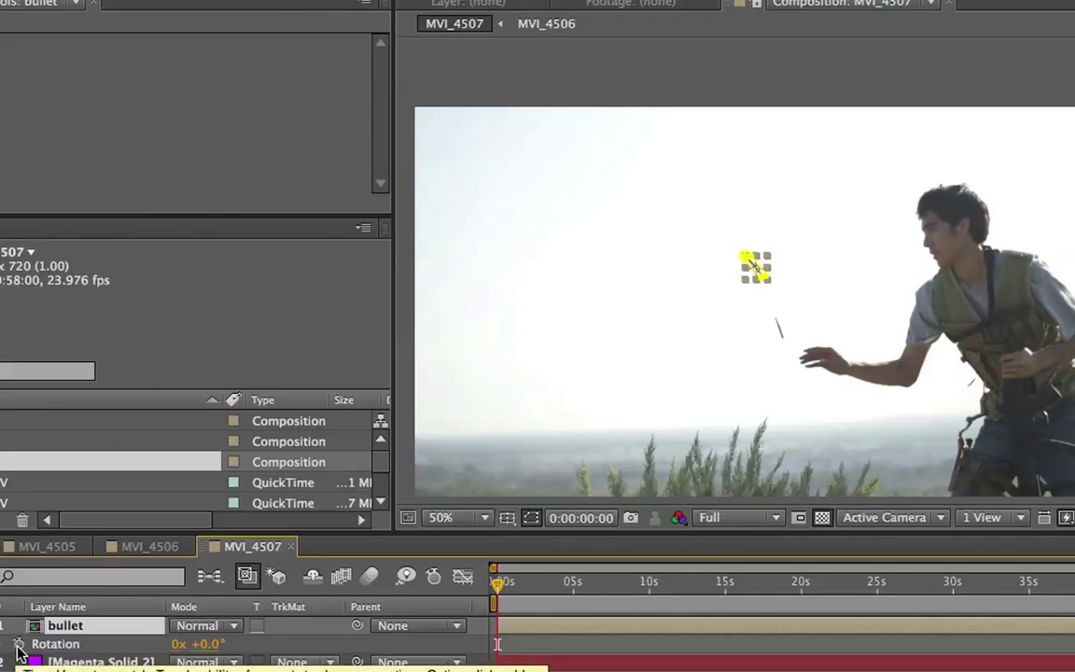
pyautogui.press('p')
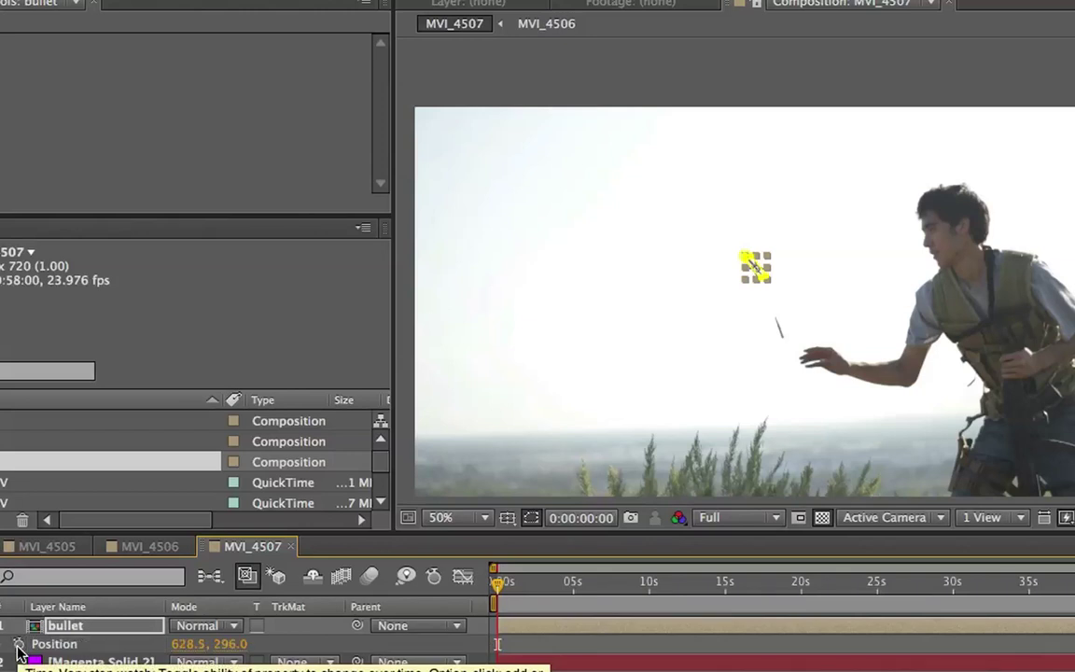
pyautogui.click(17, 644)
# Move the bullet layer to about 673.5, 410.5, over the flying stick in the footage.
pyautogui.press('.')
pyautogui.press('.')
pyautogui.press('.')
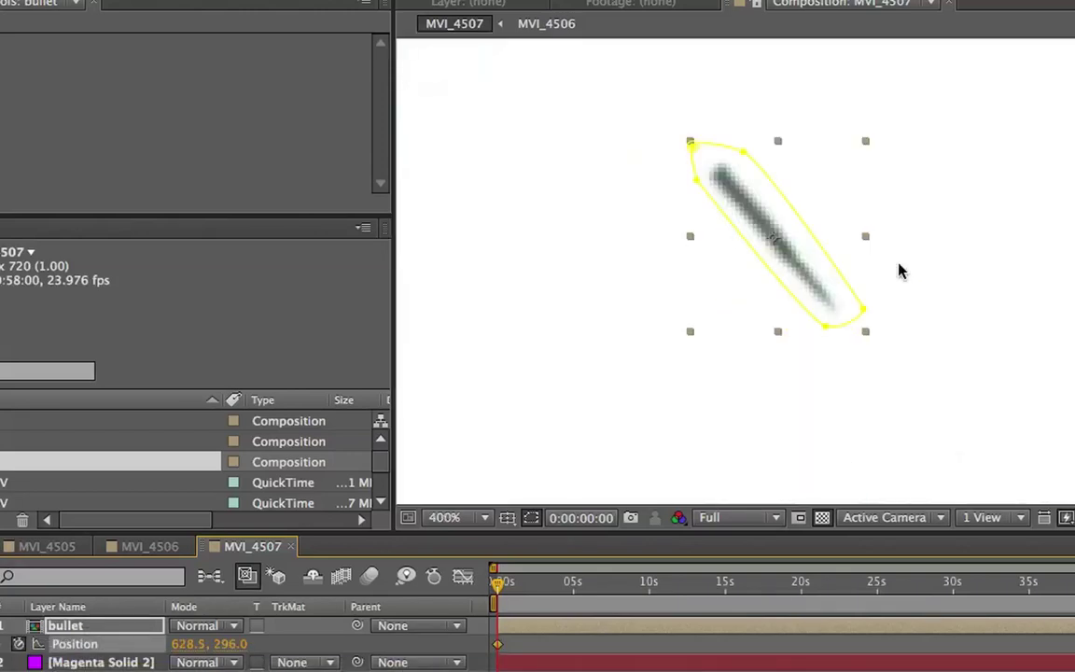
pyautogui.press(',')
pyautogui.press(',')
pyautogui.press('.')
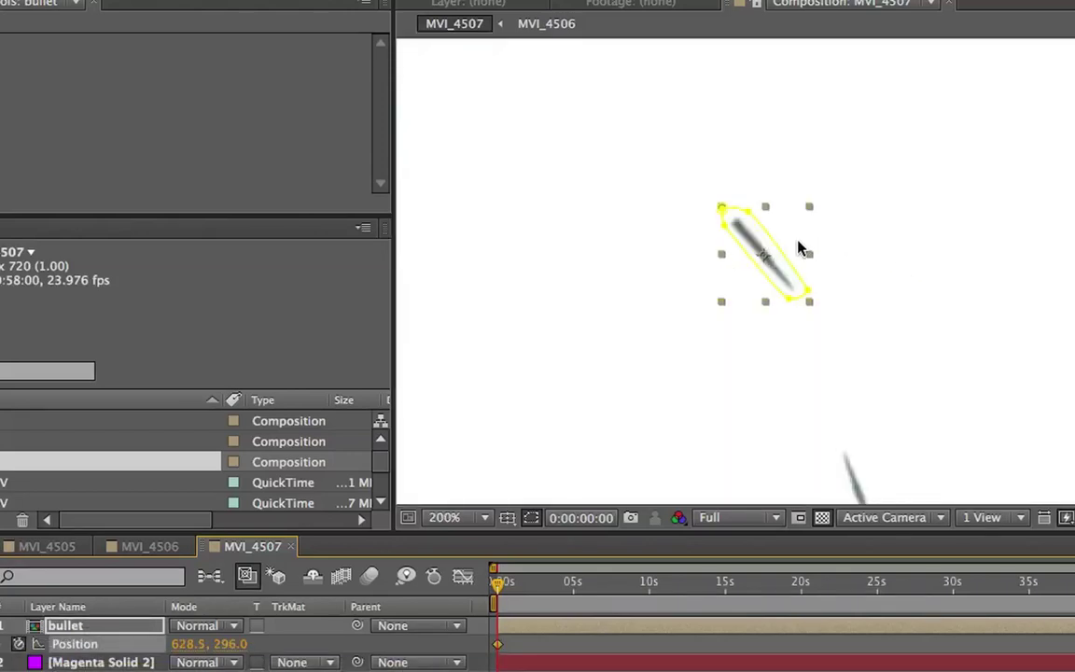
pyautogui.moveTo(811, 259); pyautogui.dragTo(902, 249)
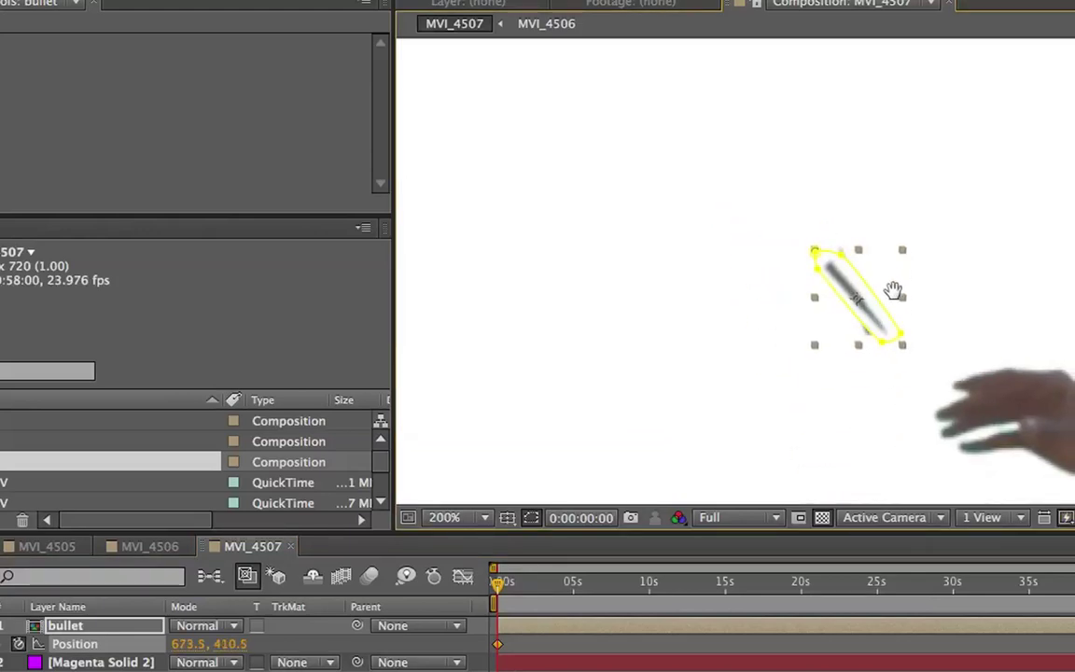
# Rotate the bullet layer to about -165.7° to line it up with the stick in the footage.
pyautogui.press('w')
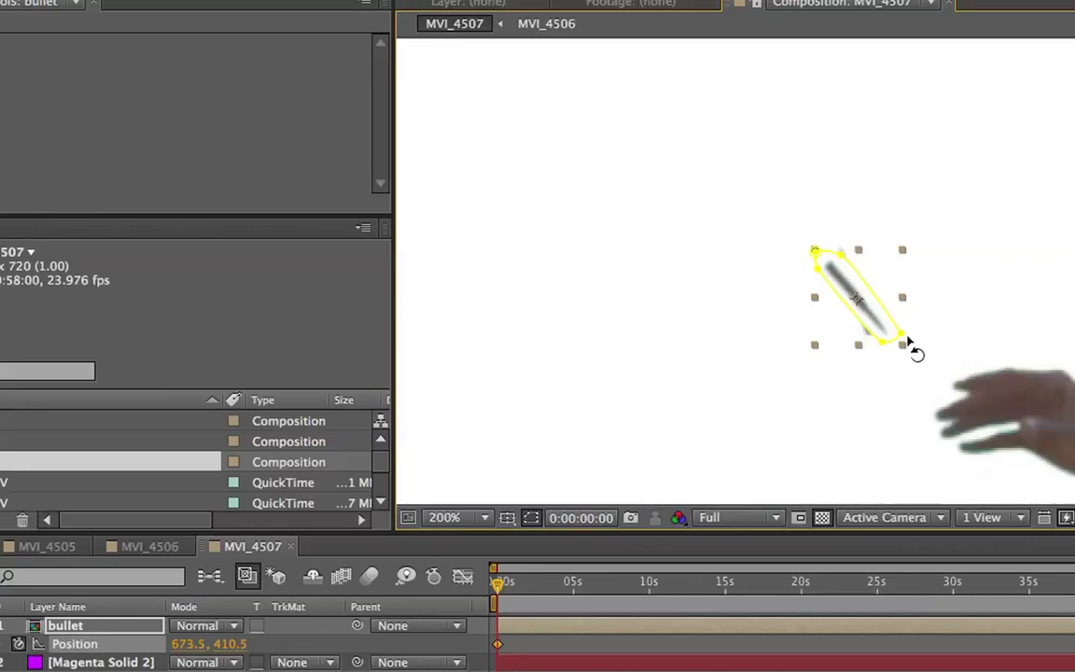
pyautogui.moveTo(912, 352); pyautogui.dragTo(812, 224)
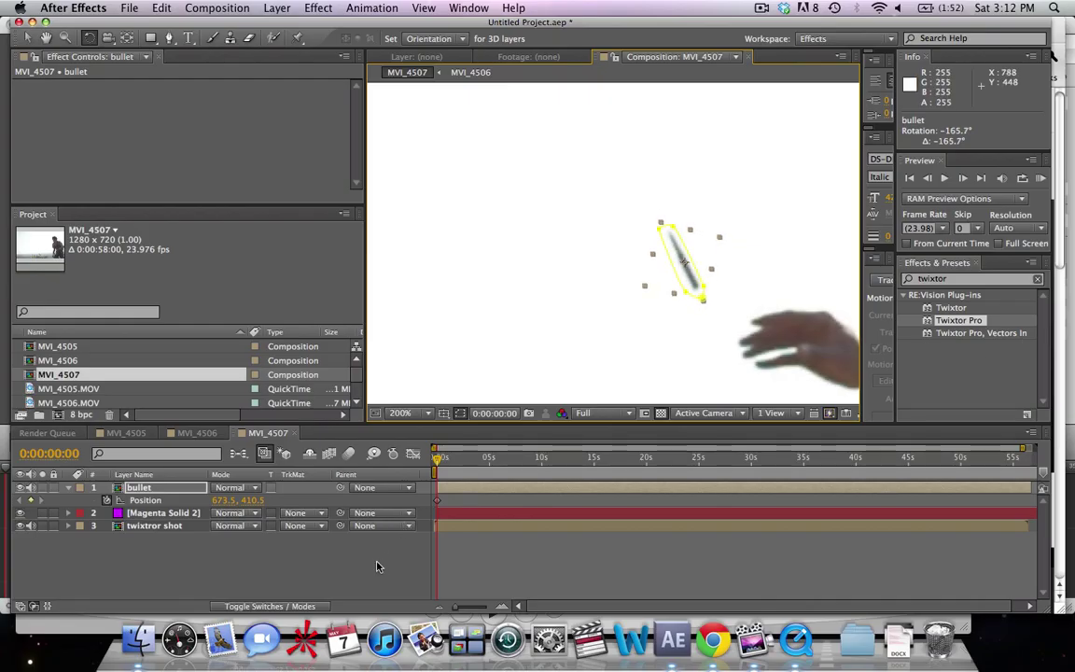
pyautogui.click(377, 566)
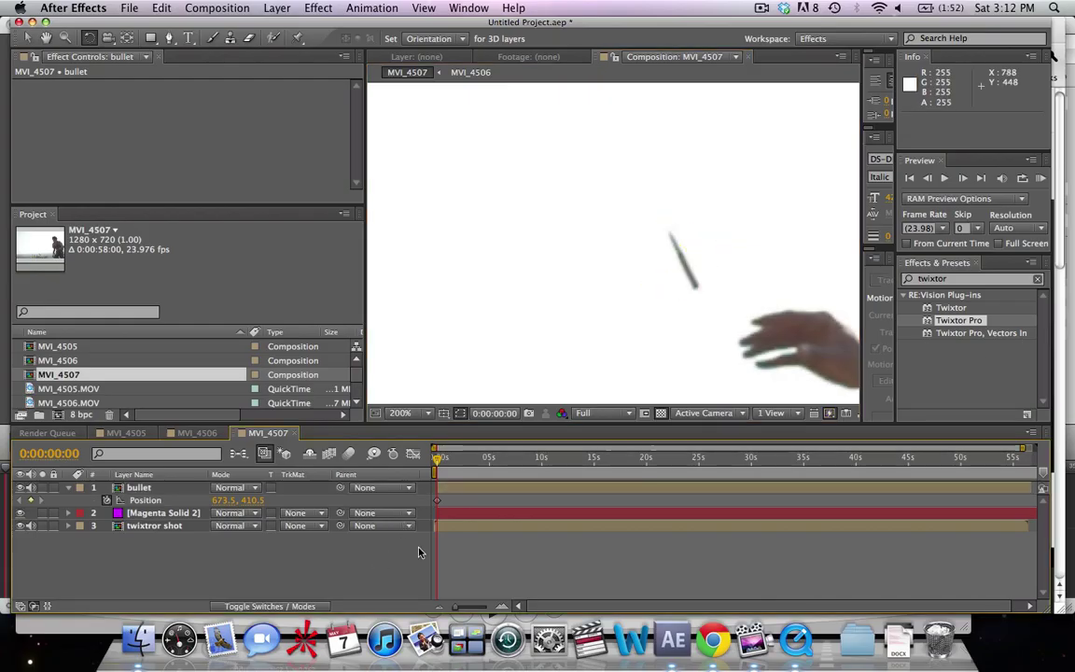
# Lower the bullet layer's Opacity to 49%.
pyautogui.click(138, 488)
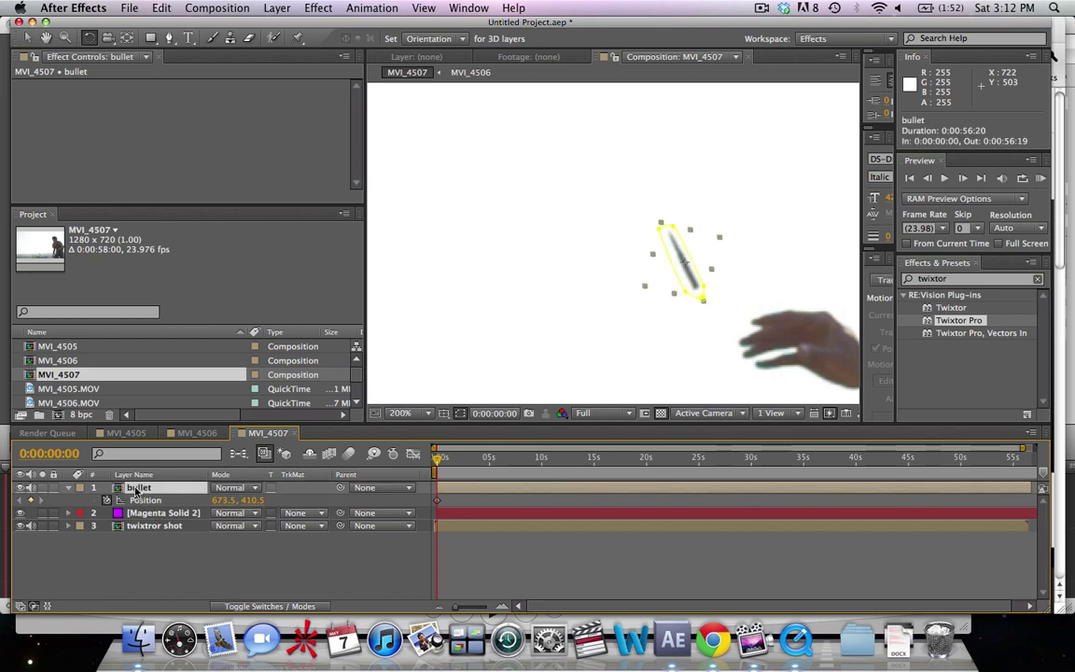
pyautogui.press('t')
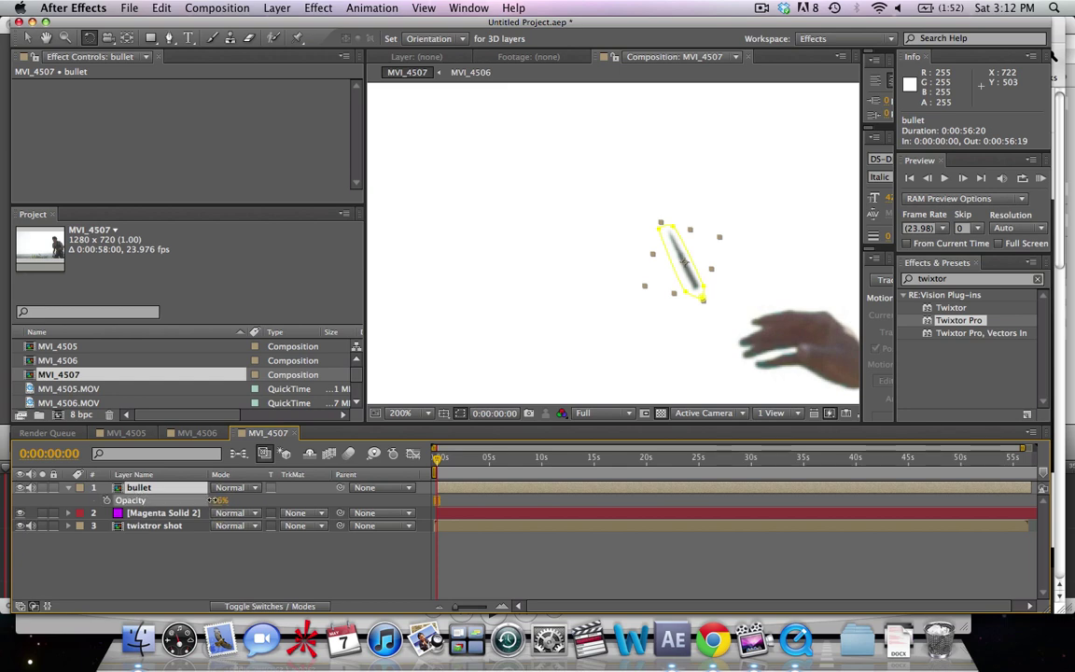
pyautogui.moveTo(214, 500); pyautogui.dragTo(184, 502)
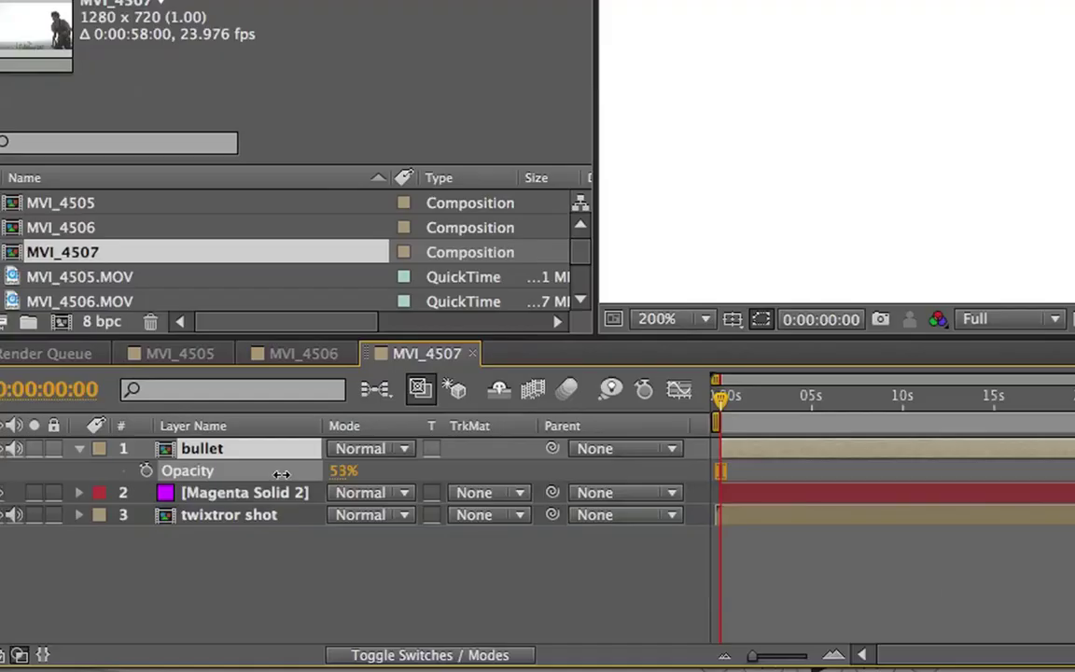
pyautogui.moveTo(277, 474); pyautogui.dragTo(273, 474)
pyautogui.click(343, 559)
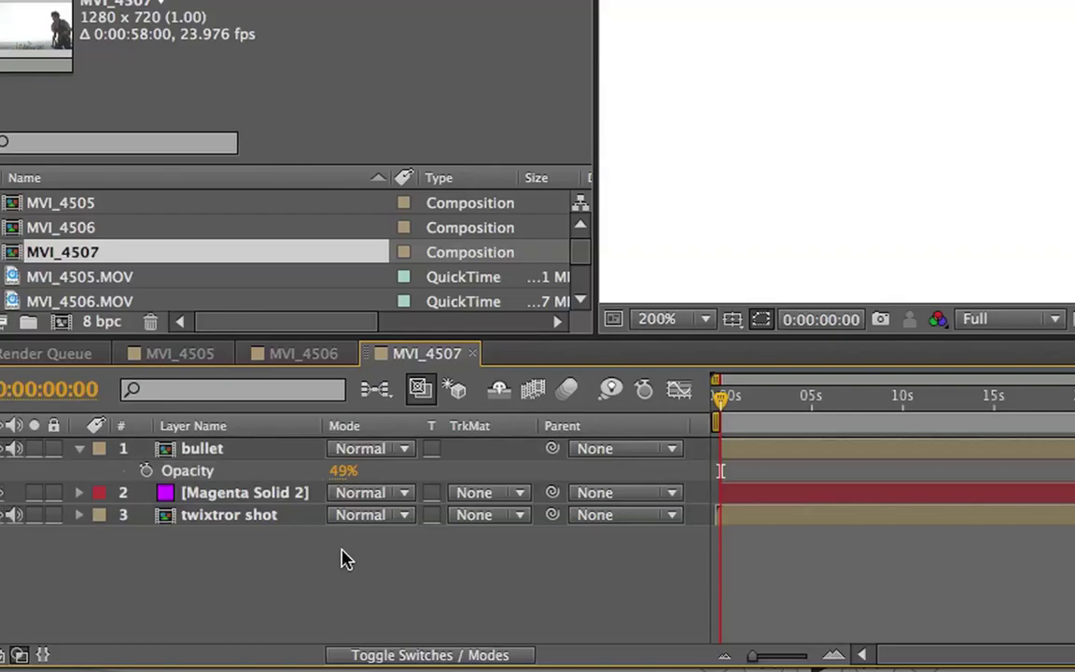
# Refine the bullet layer's rotation to about -157.6° so it matches the stick underneath.
pyautogui.click(200, 452)
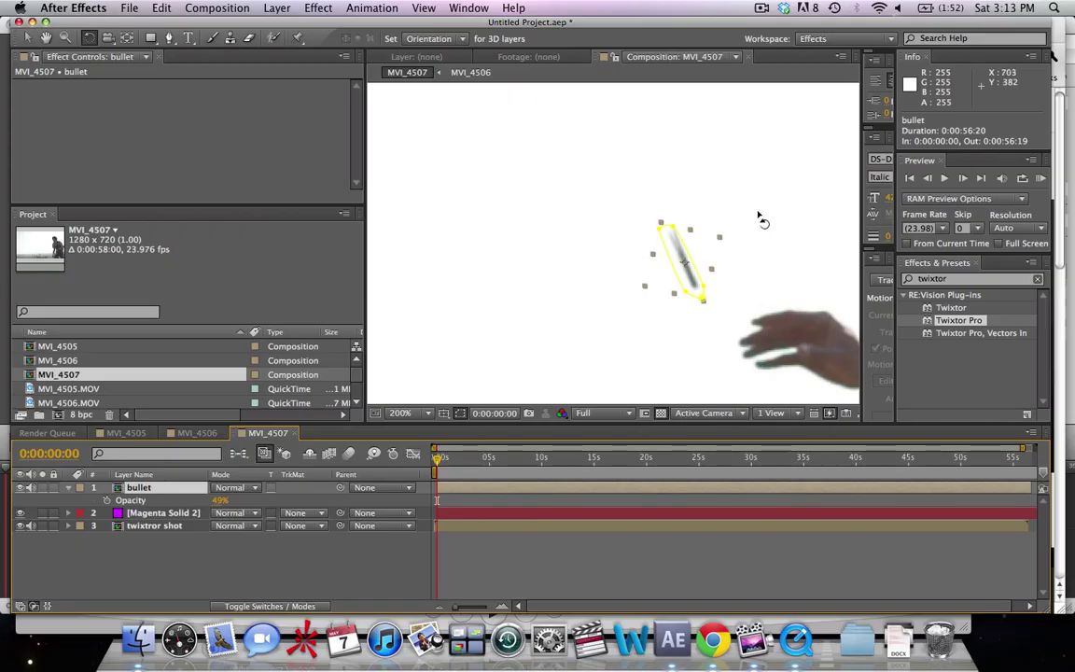
pyautogui.moveTo(721, 244); pyautogui.dragTo(725, 240)
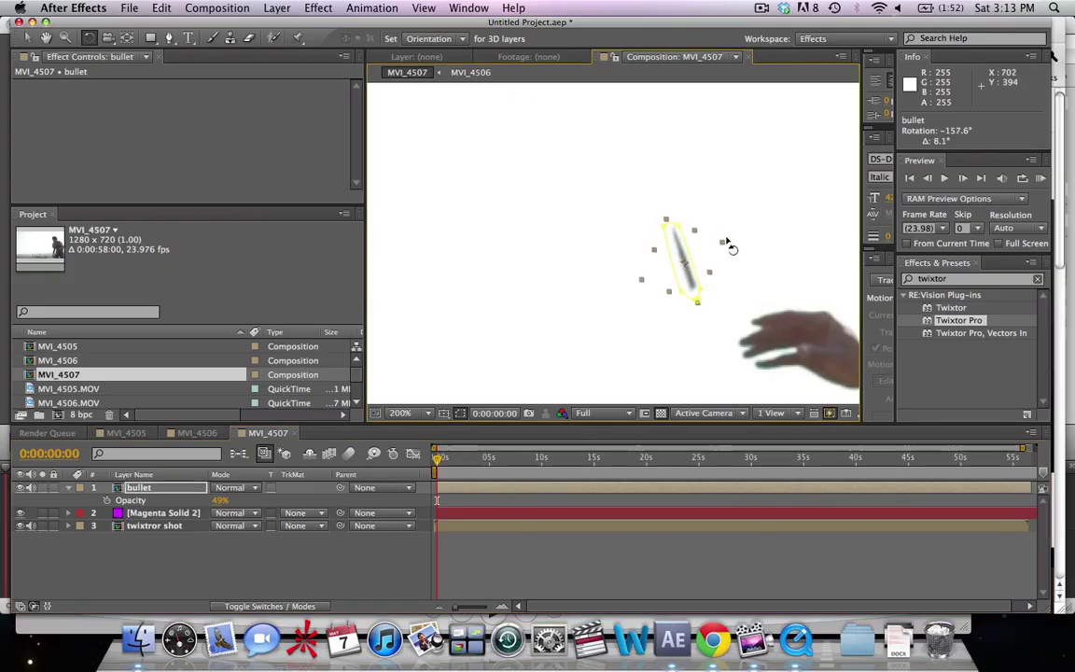
pyautogui.press('v')
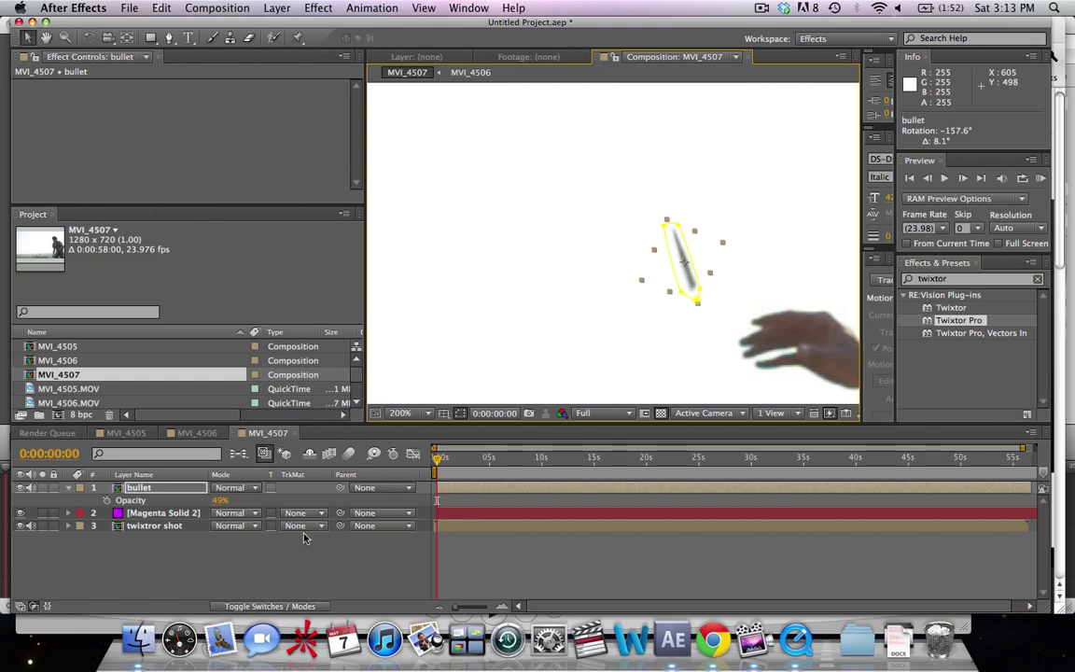
pyautogui.click(224, 583)
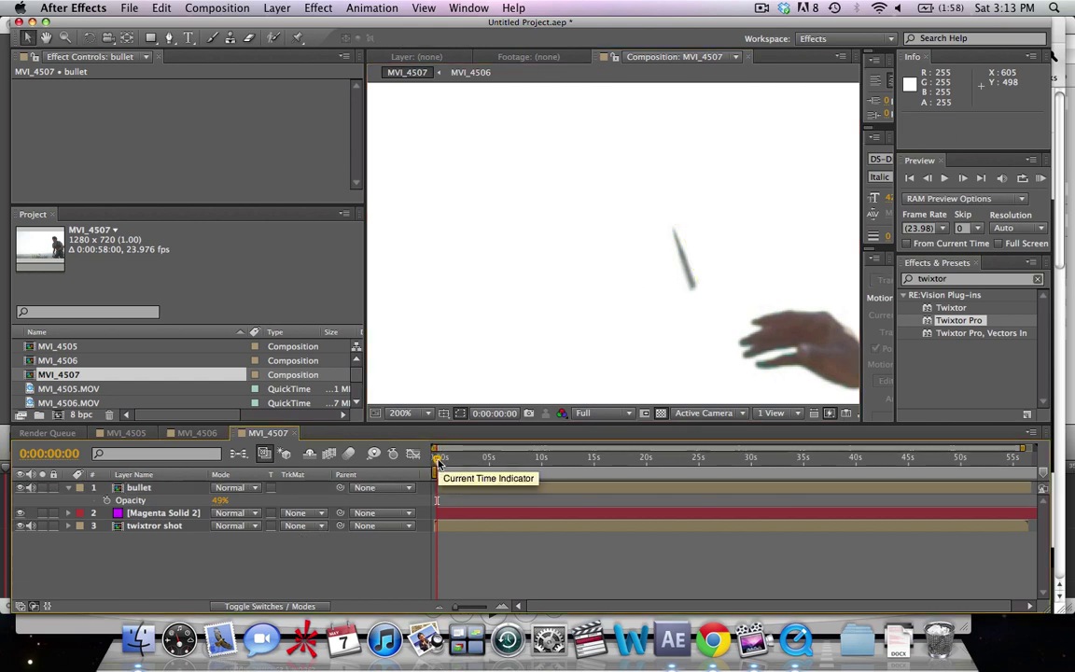
# At 0:00:00:05, rotate the bullet layer to the stick's angle and move it to about 665.0, 381.5.
pyautogui.moveTo(440, 463); pyautogui.dragTo(439, 465)
pyautogui.press('pagedown')
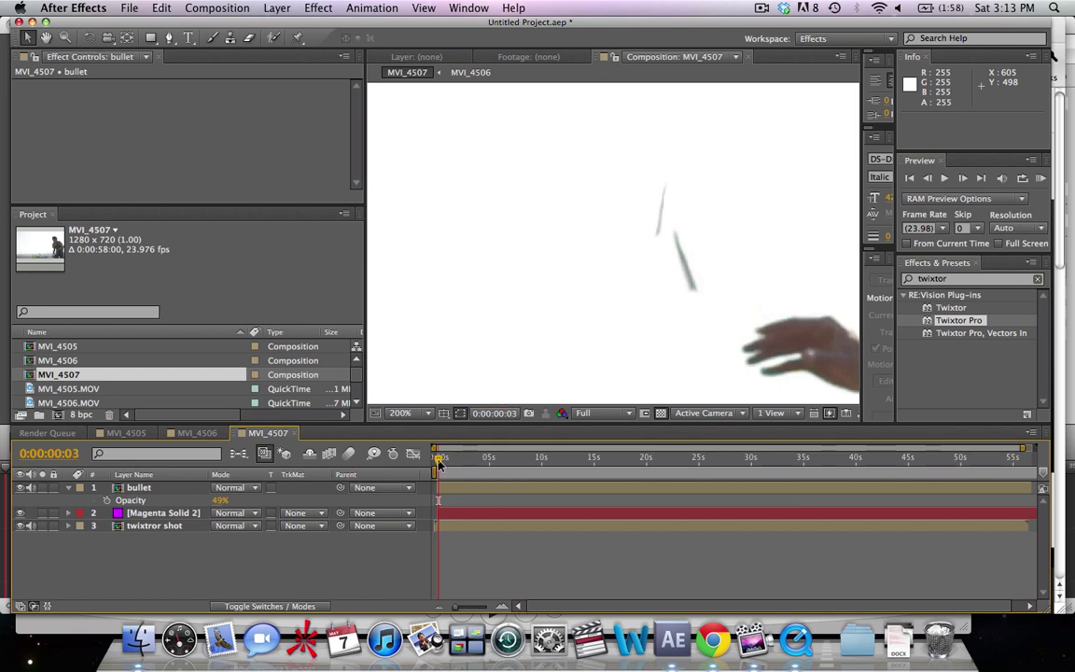
pyautogui.press('pagedown')
pyautogui.press('pagedown')
pyautogui.press('pagedown')
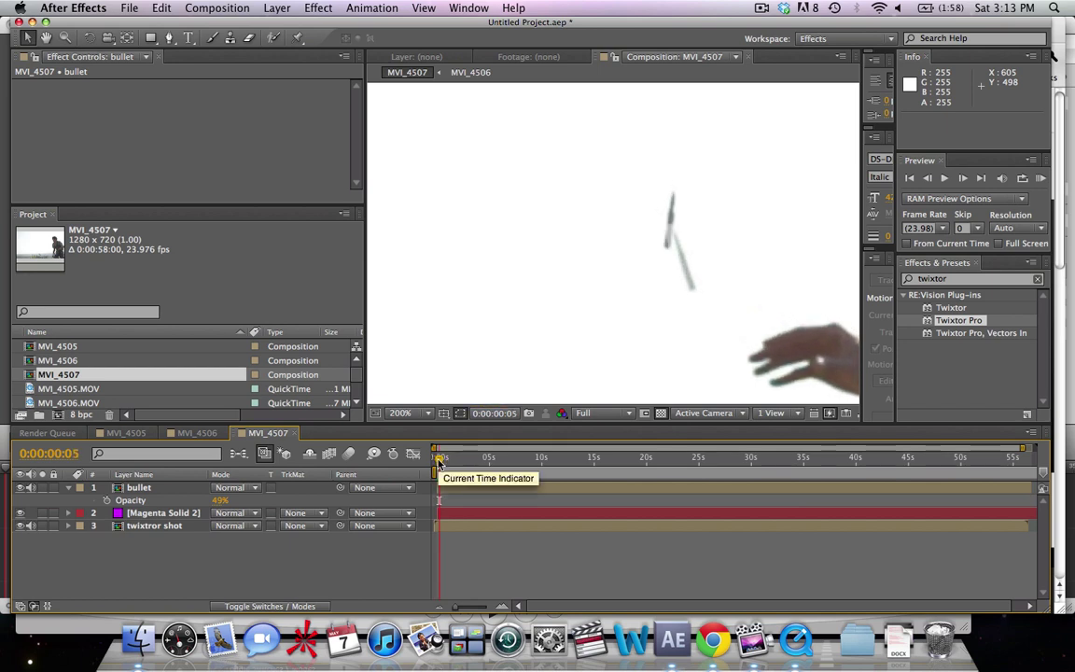
pyautogui.press('pageup')
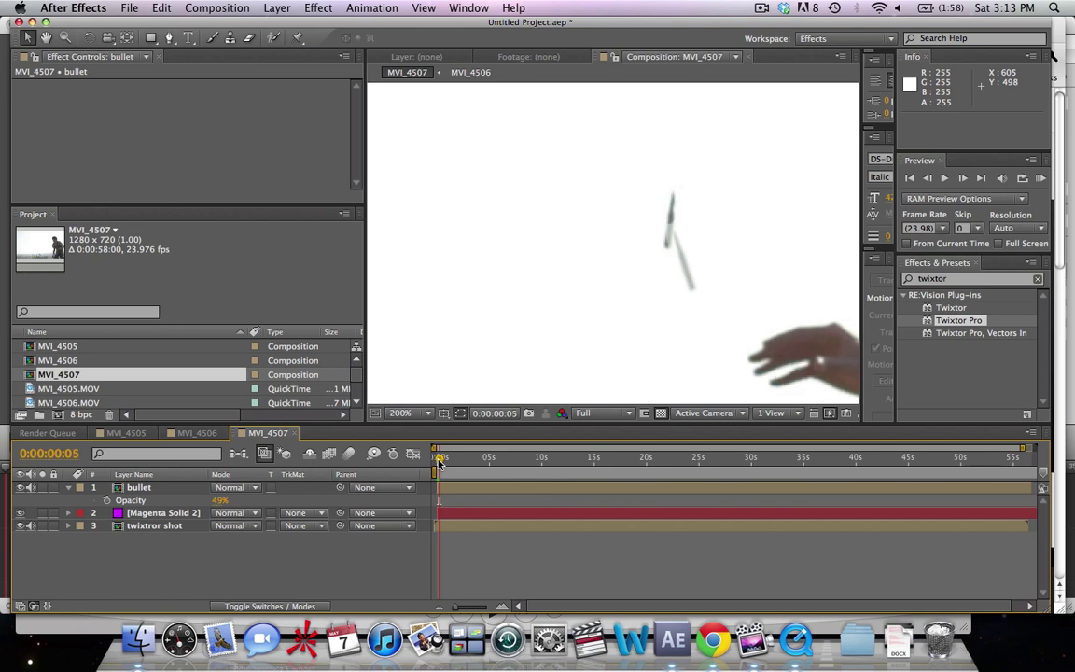
pyautogui.click(142, 488)
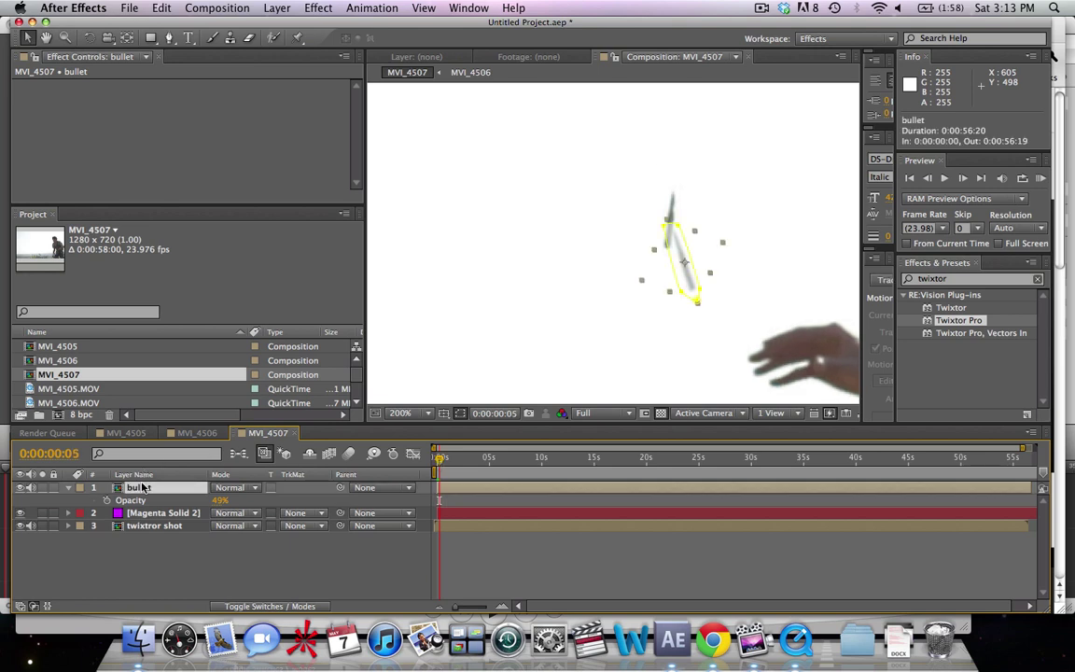
pyautogui.press('w')
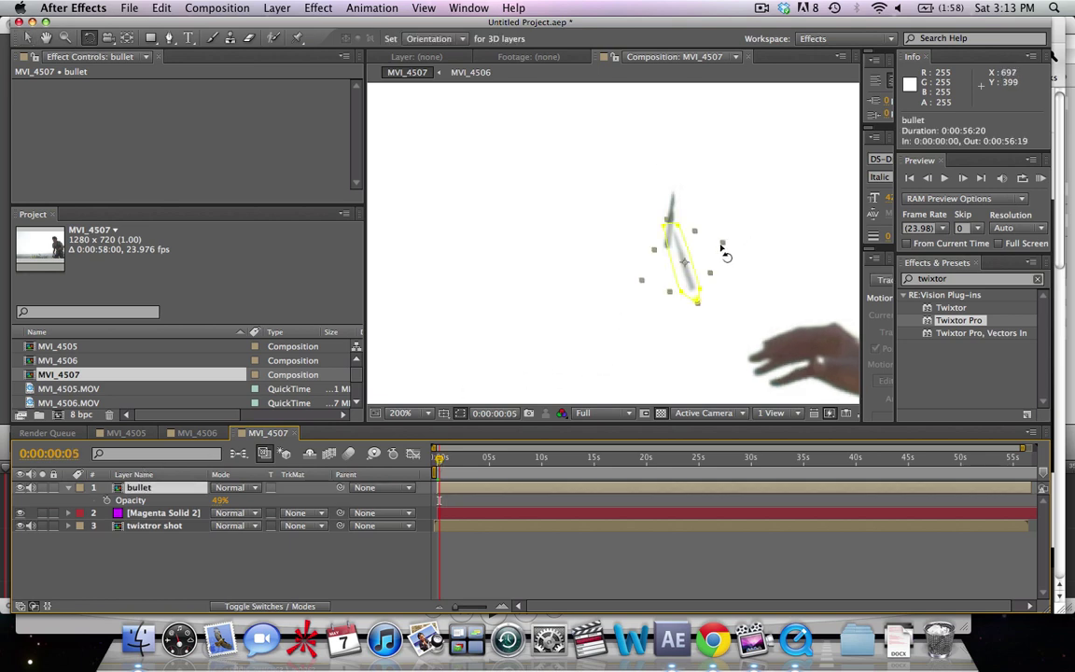
pyautogui.moveTo(722, 245); pyautogui.dragTo(693, 227)
pyautogui.press('v')
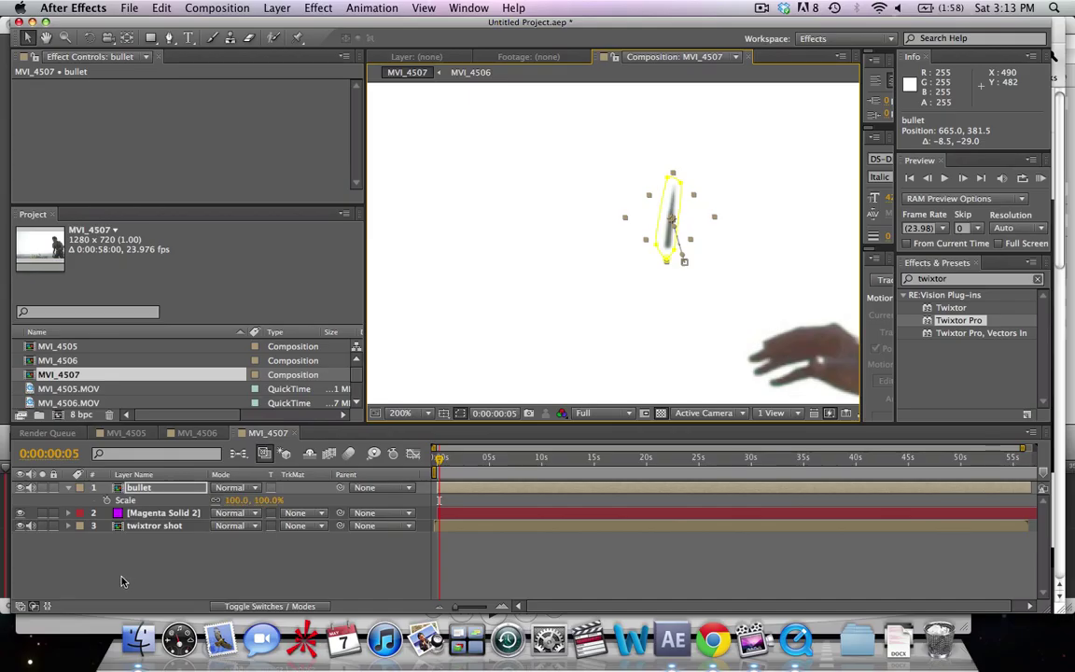
# Keyframe the bullet layer's Scale, move that keyframe to 0:00:00:02, and set Scale to 98% at 0:00:00:05.
pyautogui.click(106, 500)
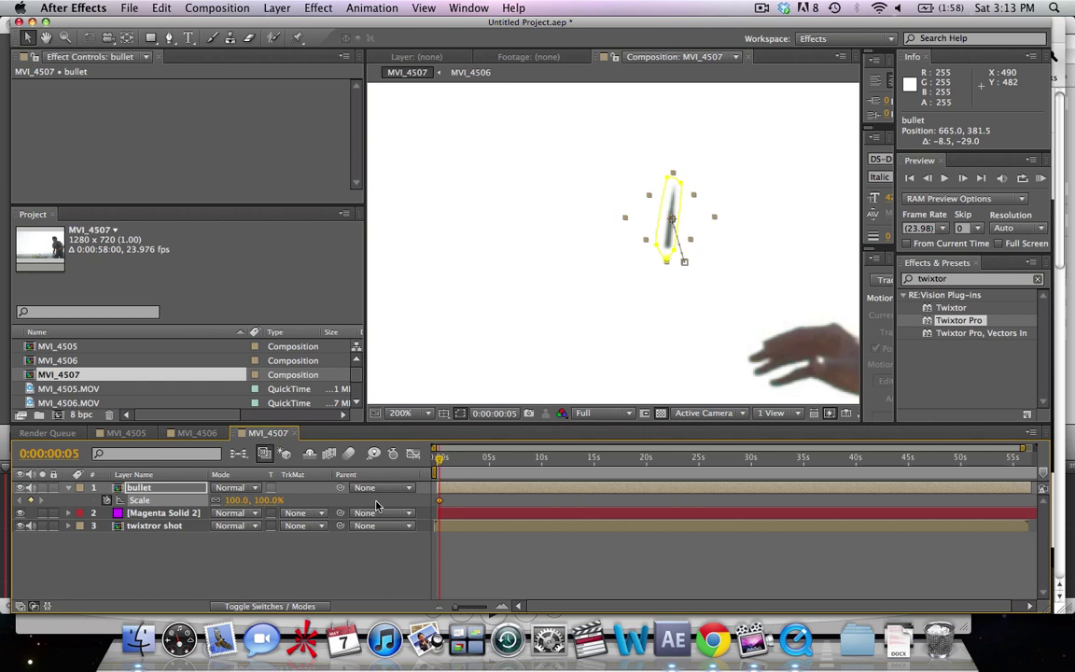
pyautogui.click(439, 501)
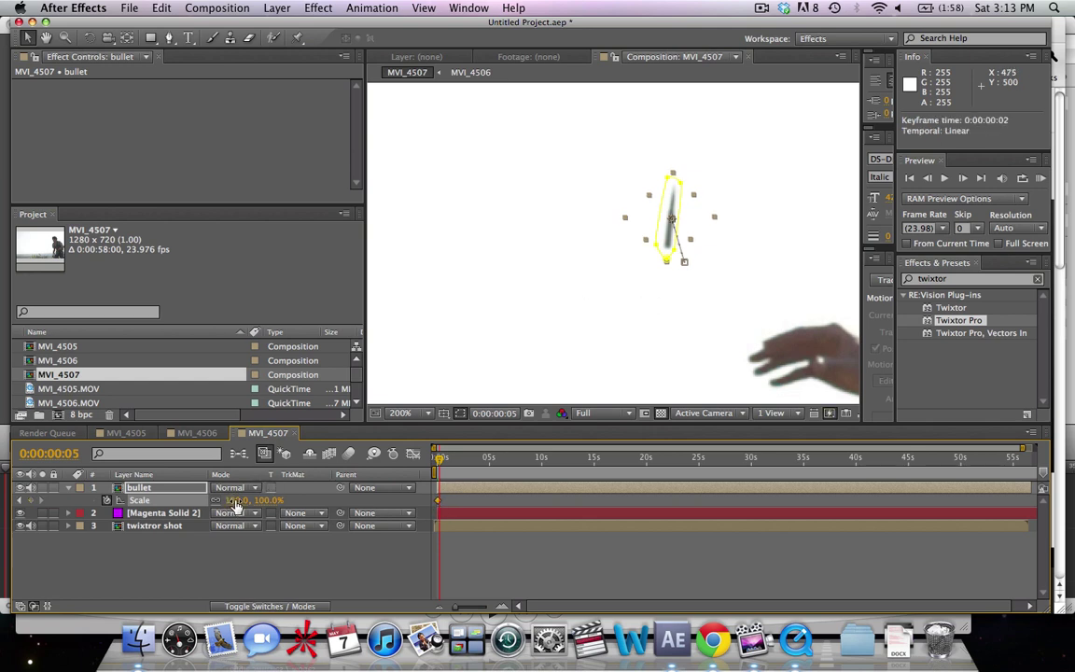
pyautogui.click(236, 501)
pyautogui.press('Return')
pyautogui.click(225, 565)
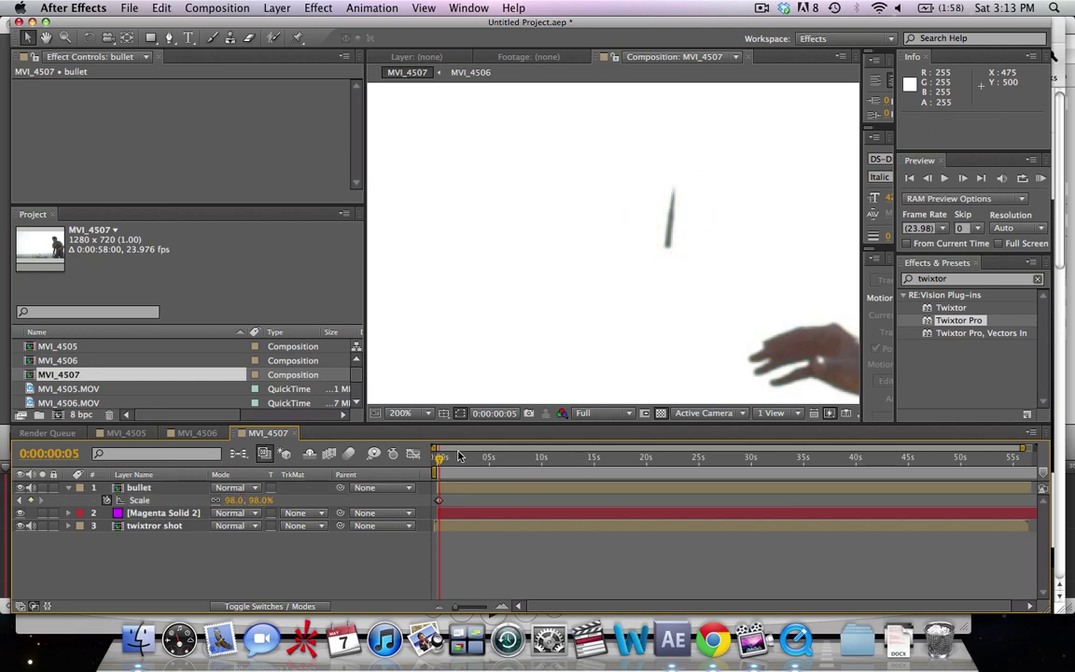
# Review the bullet layer's motion over the MVI_4507 footage with the whole frame fitted in view, and return to 0:00:00:00.
pyautogui.moveTo(439, 459); pyautogui.dragTo(444, 457)
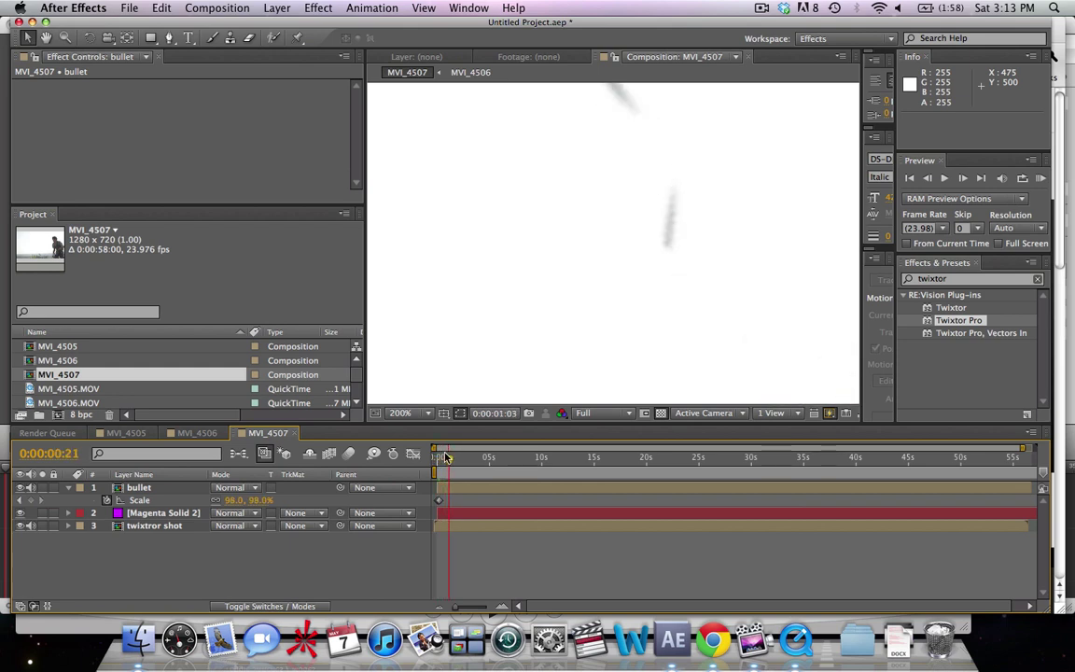
pyautogui.hotkey('shift', '/')
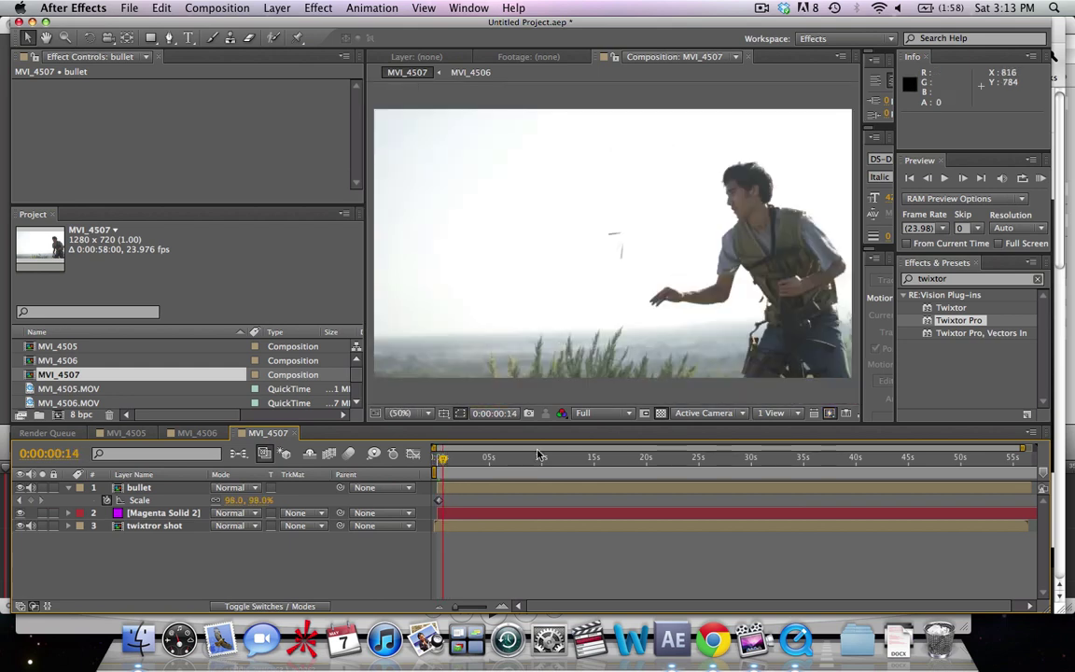
pyautogui.moveTo(444, 459)
pyautogui.mouseDown()
pyautogui.moveTo(512, 457)
pyautogui.moveTo(432, 466)
pyautogui.mouseUp()
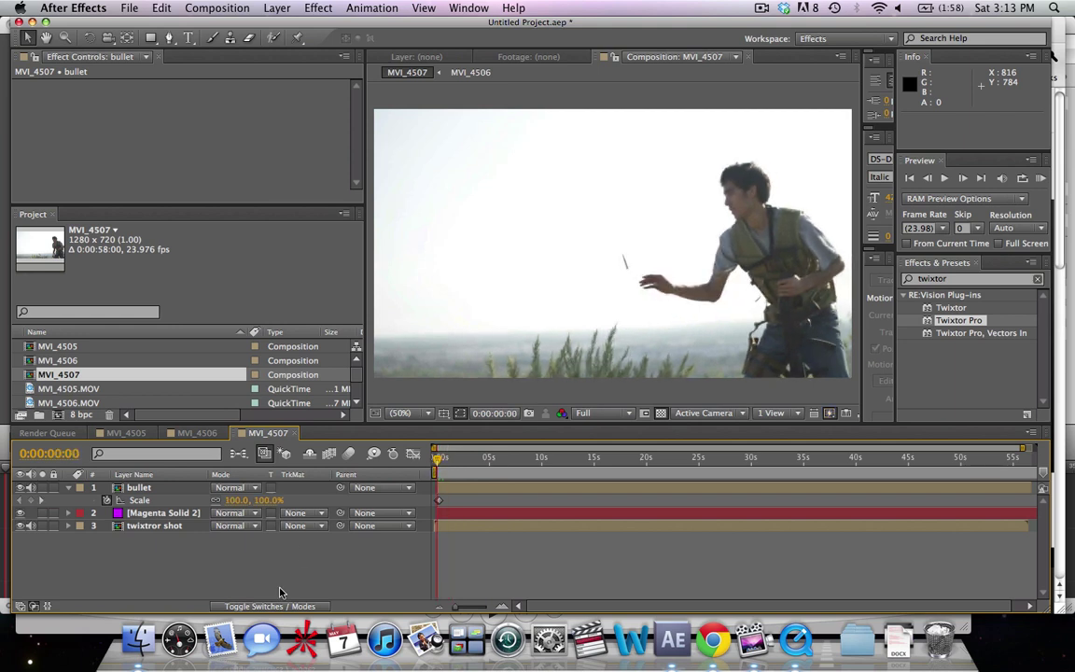
# Look at the MVI_4506 composition, and move through the MVI_4505 composition to 0;00;01;41.
pyautogui.click(195, 433)
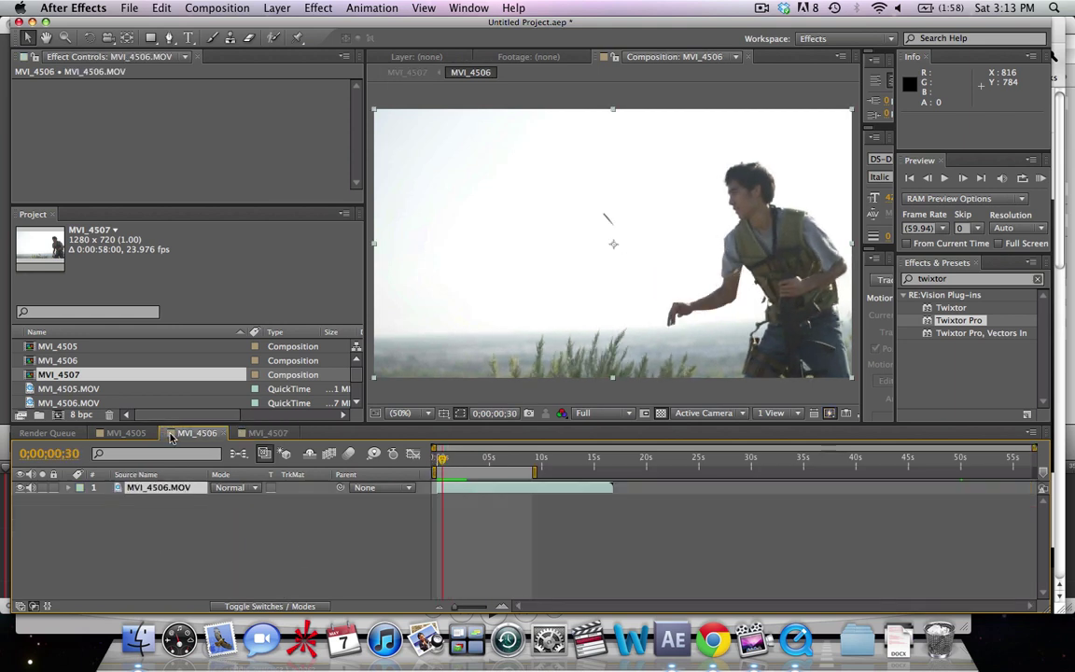
pyautogui.click(131, 433)
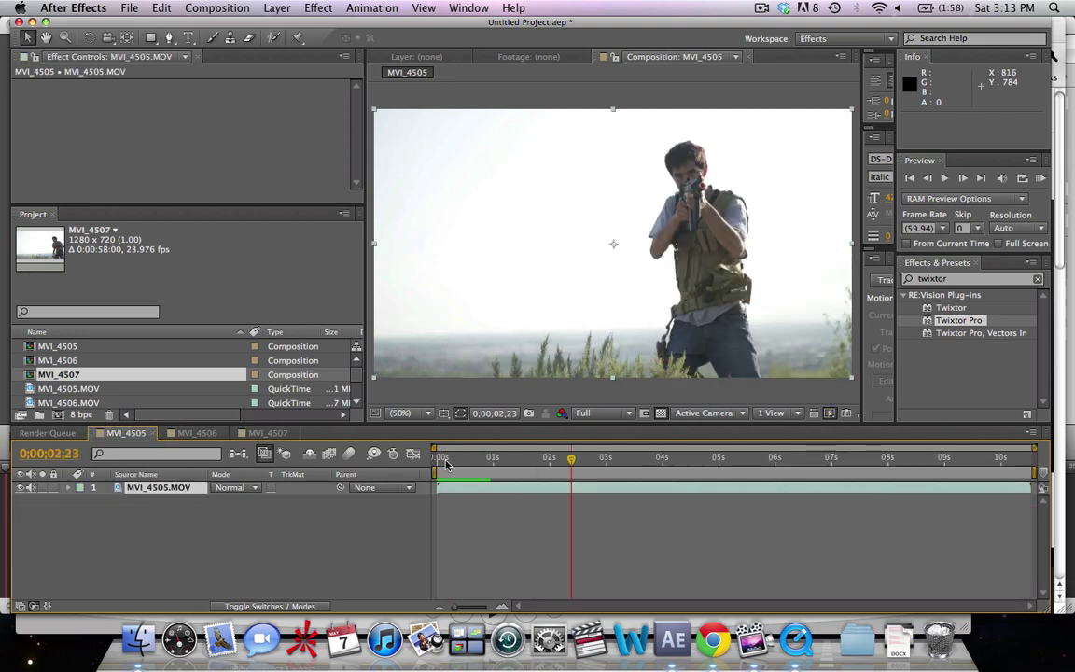
pyautogui.moveTo(446, 463); pyautogui.dragTo(532, 460)
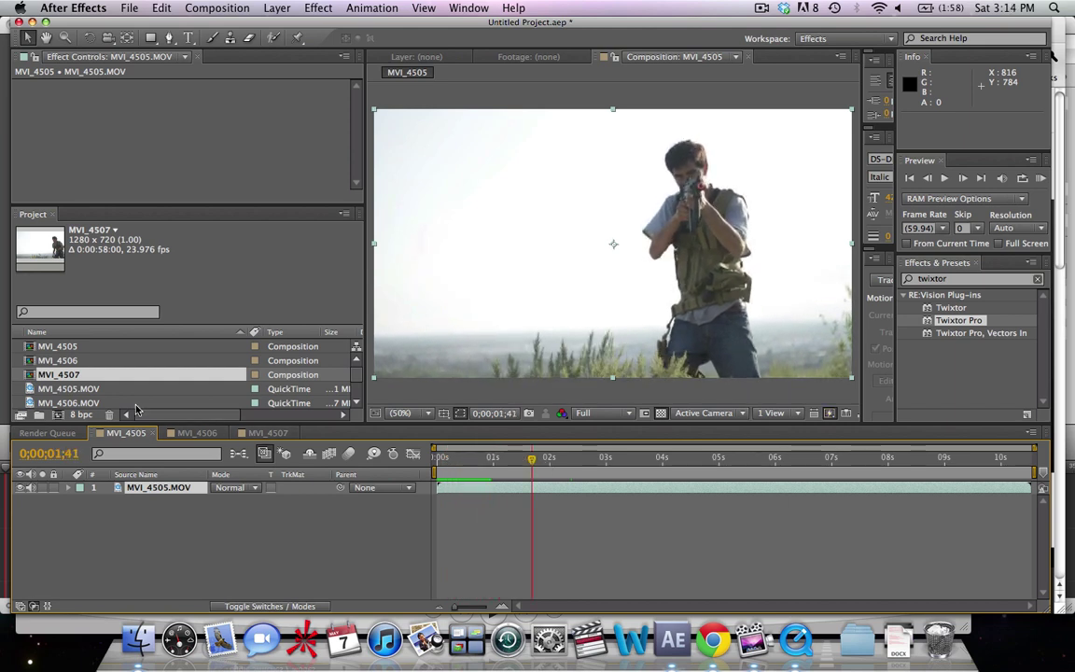
# Switch to QuickTime Player to view the rendered MVI_4510.mov shot with the falling shells.
pyautogui.click(796, 640)
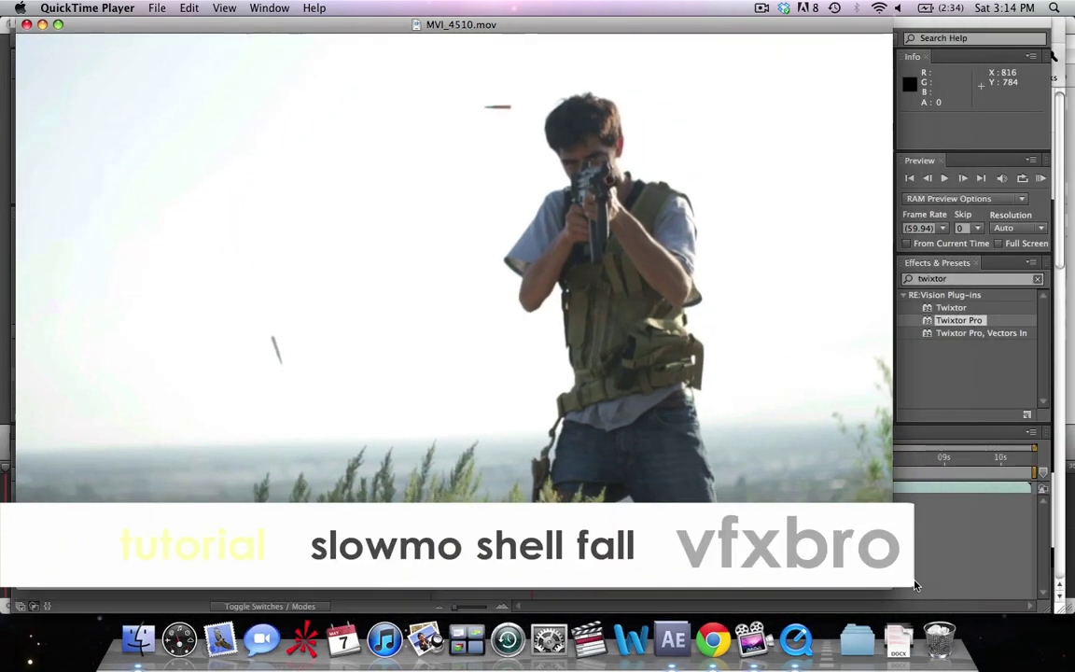
pyautogui.moveTo(914, 585); pyautogui.dragTo(1025, 662)
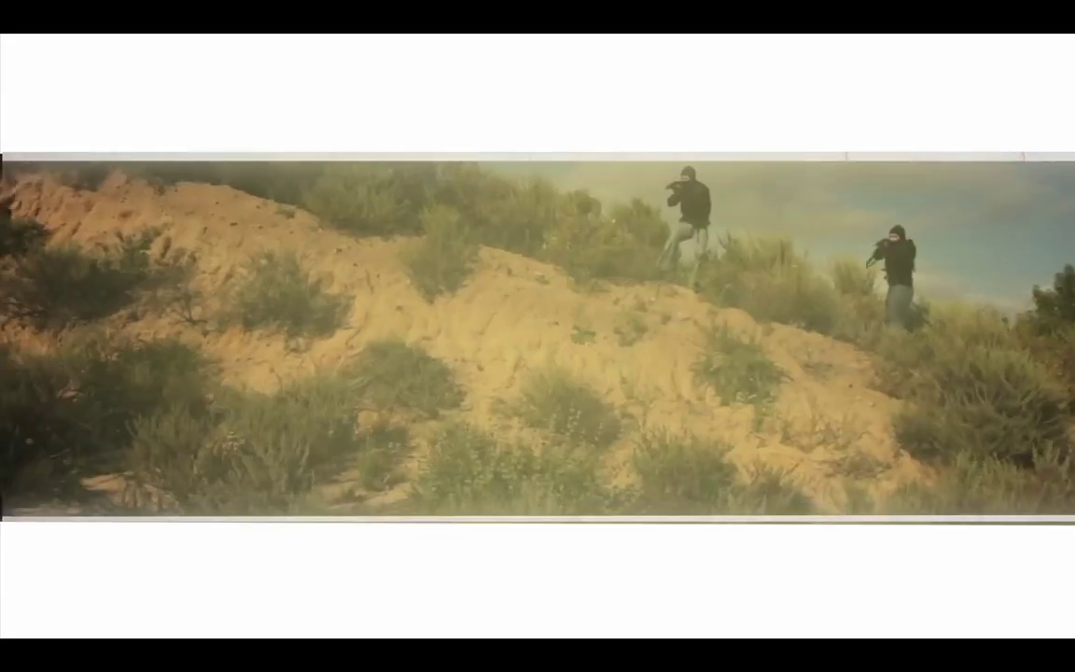